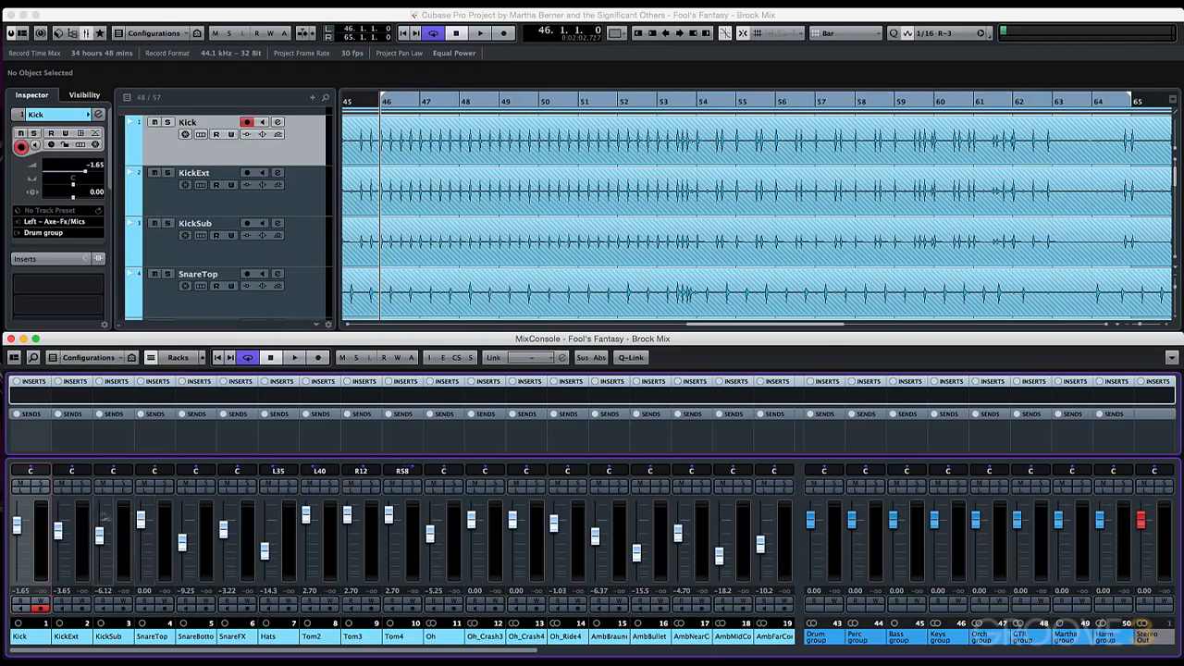
Look over the Kick, KickExt and KickSub channels, then the snare, hats and tom tracks in the project
click(81, 527)
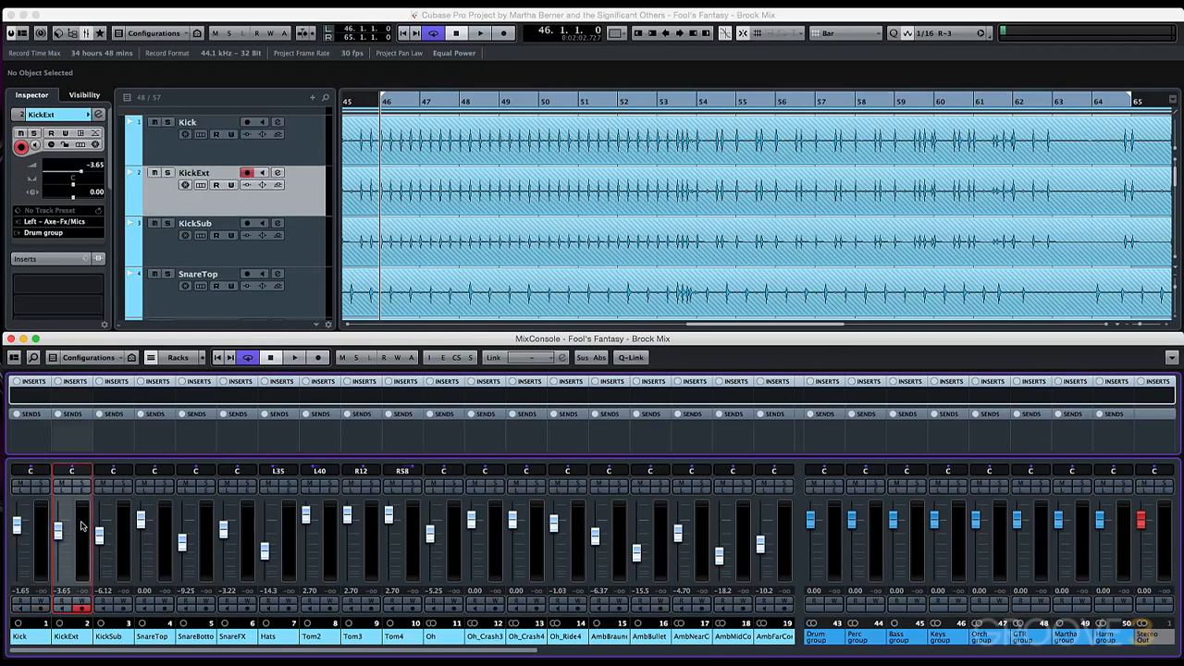
click(121, 528)
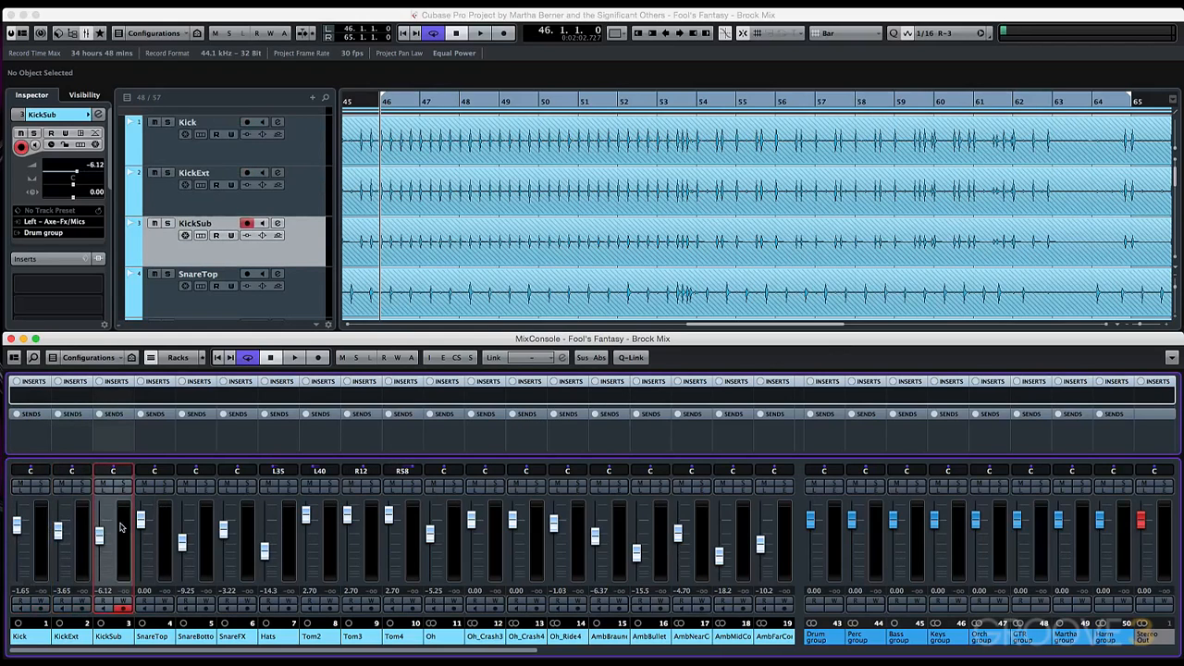
click(37, 534)
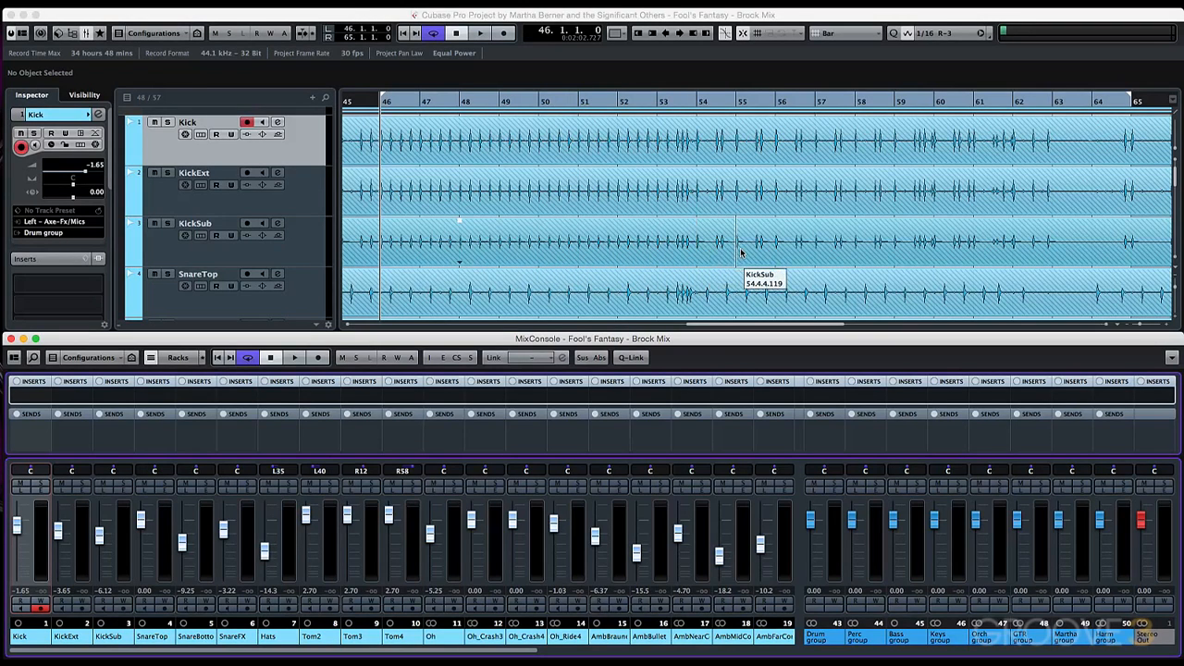
scroll(740, 252, down, 3)
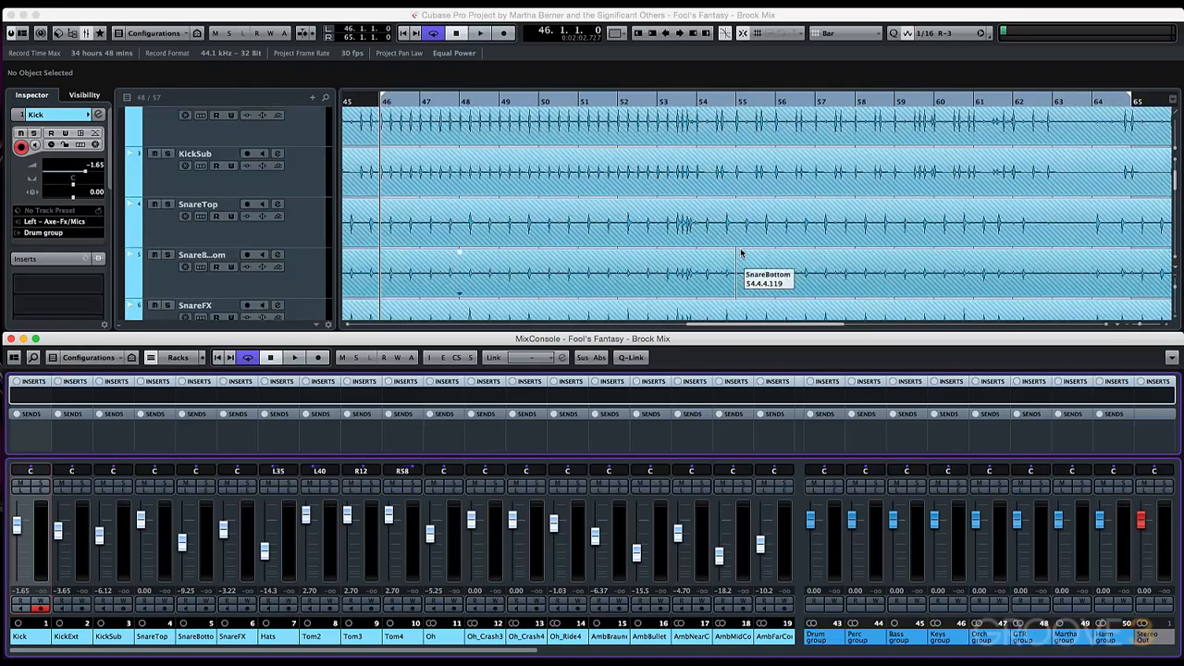
scroll(740, 252, down, 2)
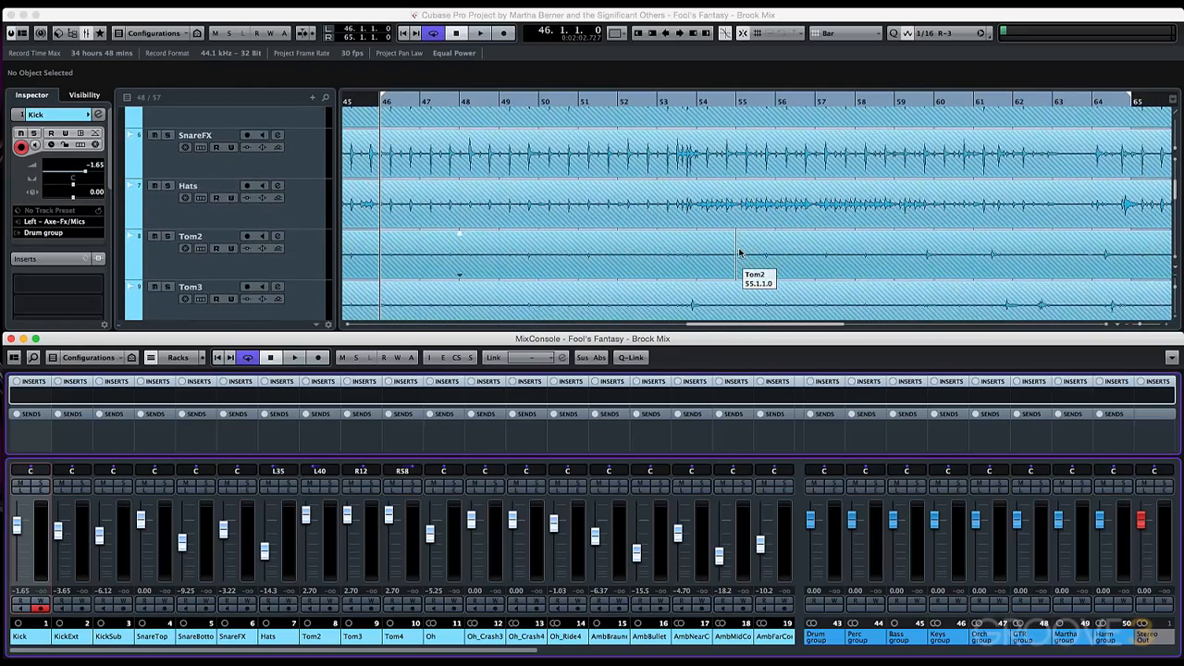
scroll(740, 251, up, 5)
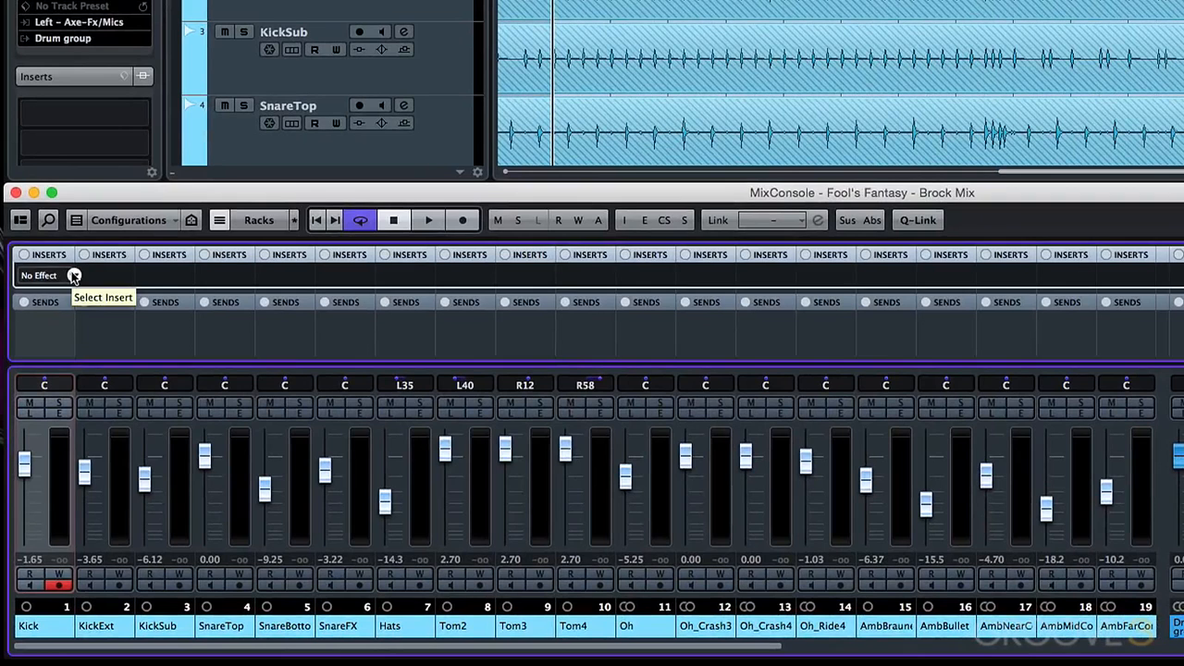
Find the FET Compressor by searching for "fet" and load it in the Kick channel's first insert slot
click(74, 275)
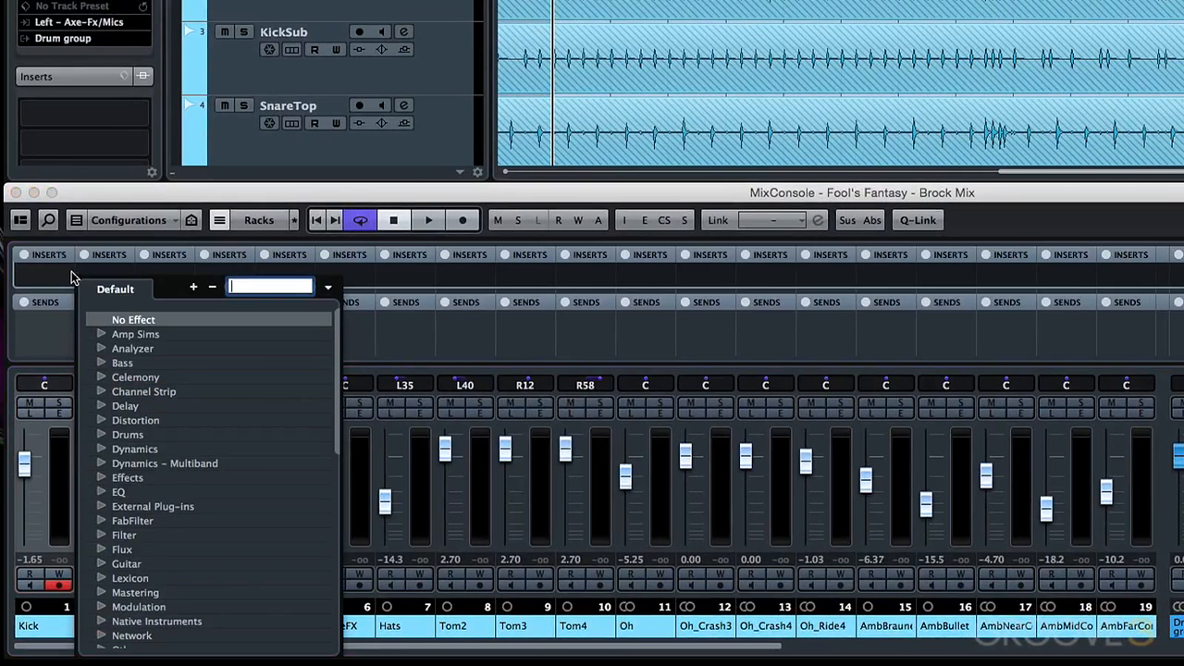
text(fet)
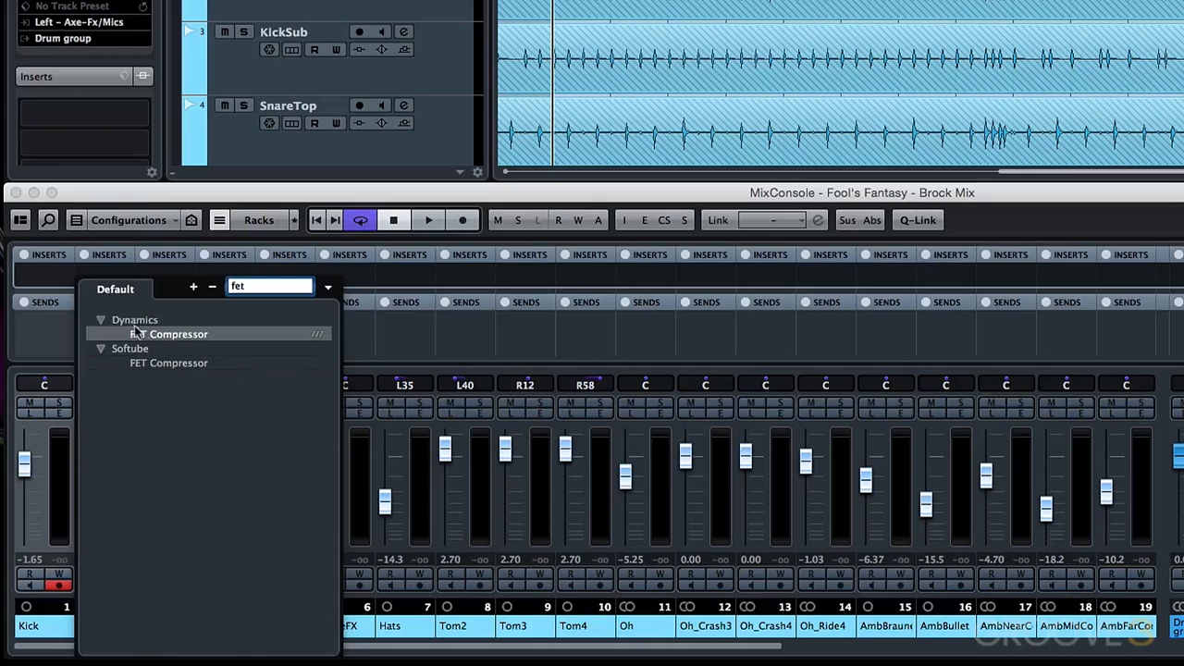
click(148, 334)
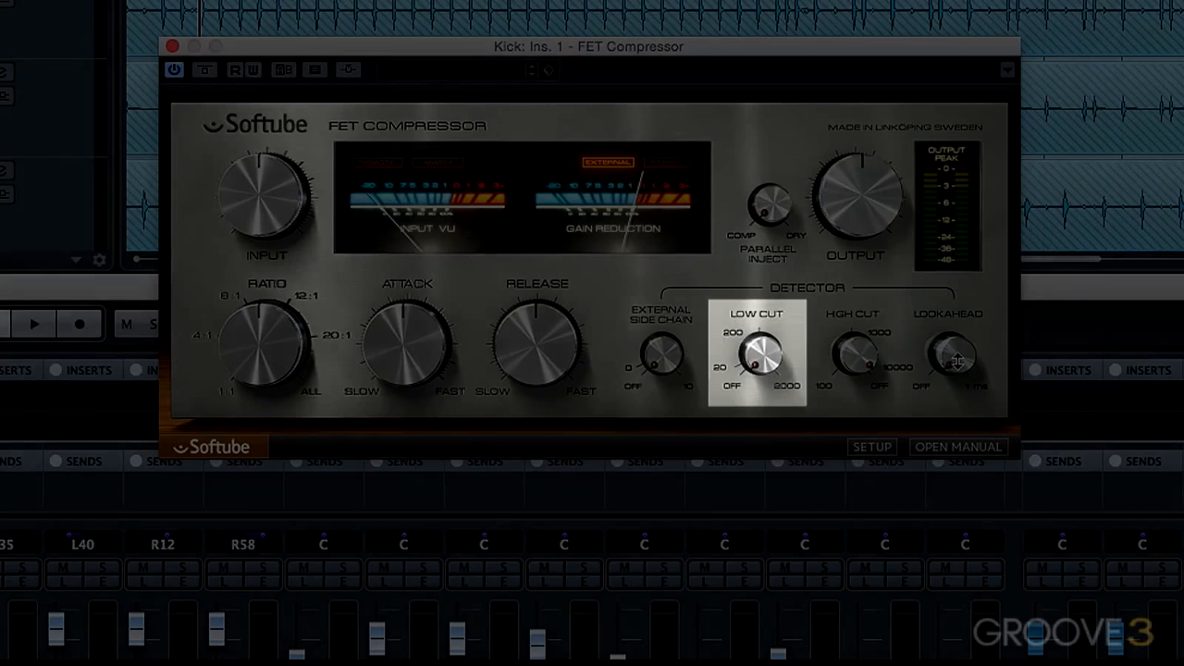
mouse_move(782, 378)
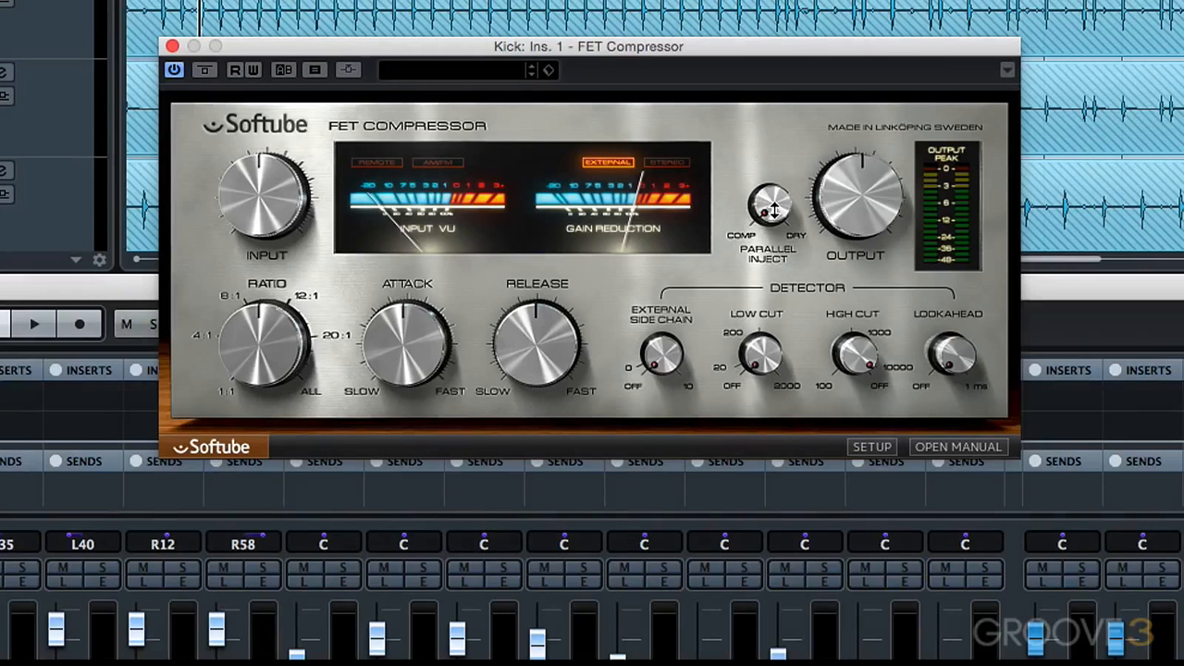
mouse_move(856, 205)
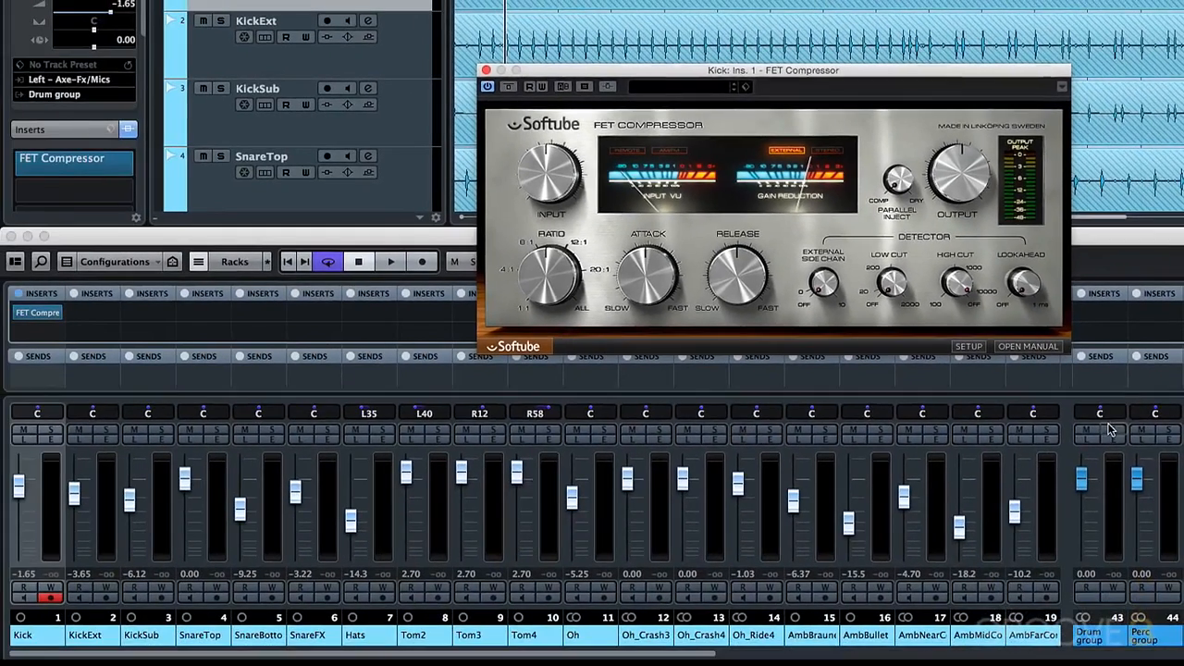
Solo the Drum group and, during playback, set the Kick compressor's attack to 8.2 and release to 8.4
click(1111, 430)
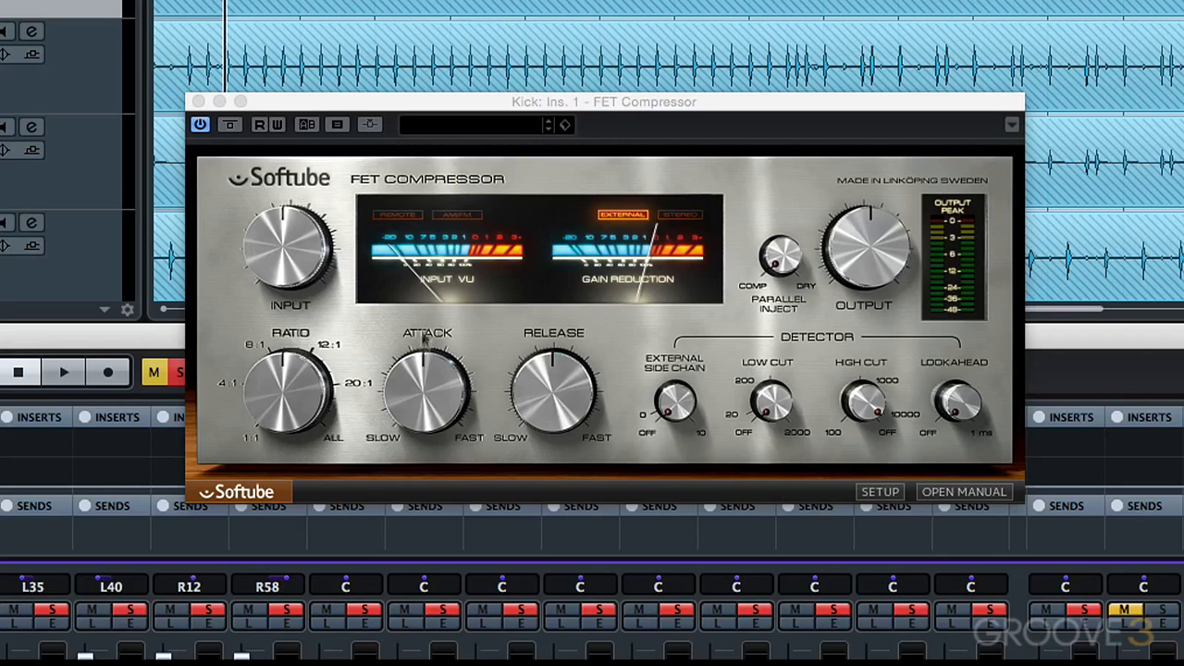
key(space)
mouse_move(413, 397)
mouse_down()
mouse_move(414, 362)
mouse_move(413, 377)
mouse_up()
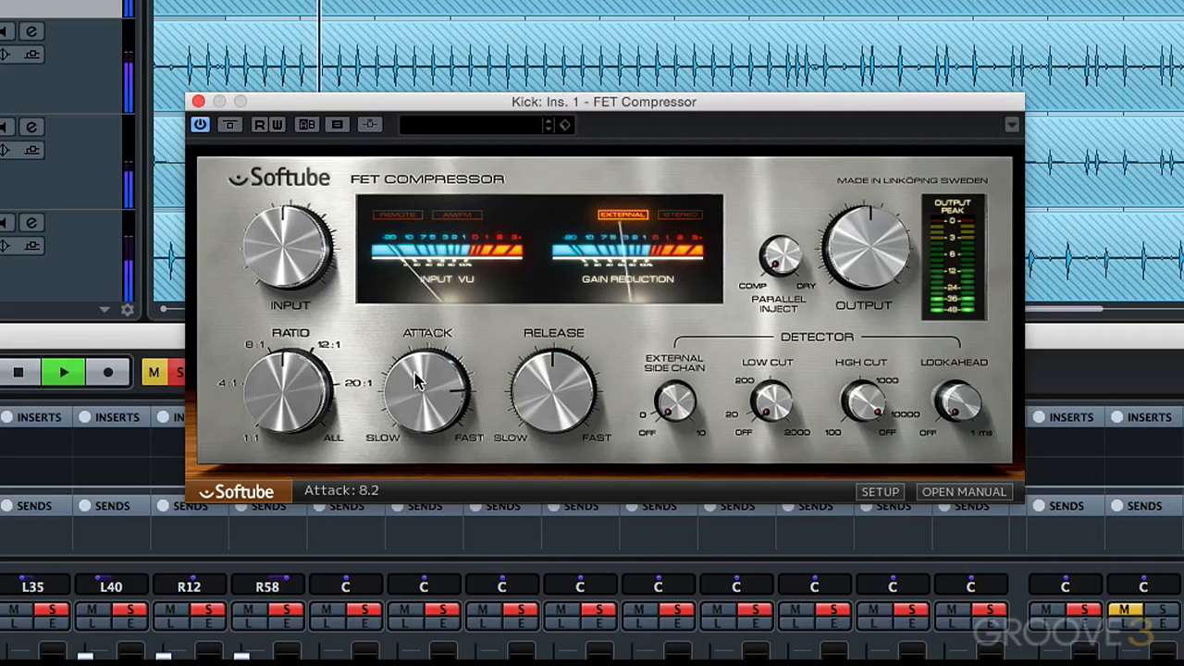
drag(548, 391, 553, 356)
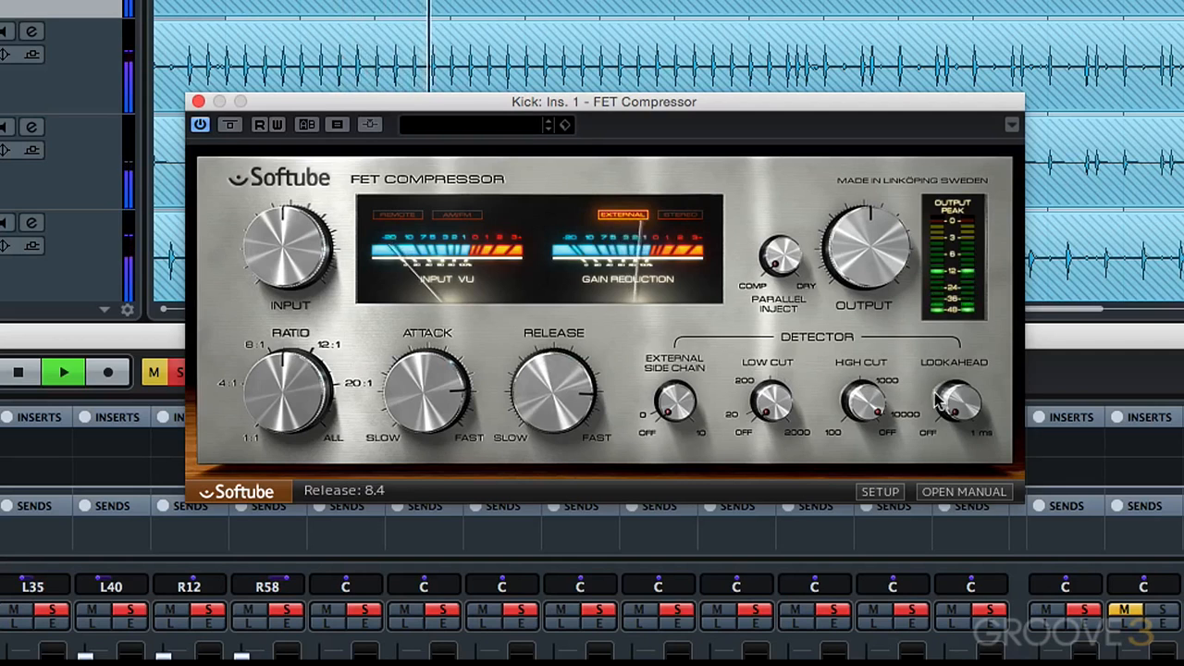
Set the Kick compressor's lookahead to 1.000 ms, detector low cut to 187 Hz, ratio to 4.0 and input to -2.5 dB
drag(944, 402, 953, 349)
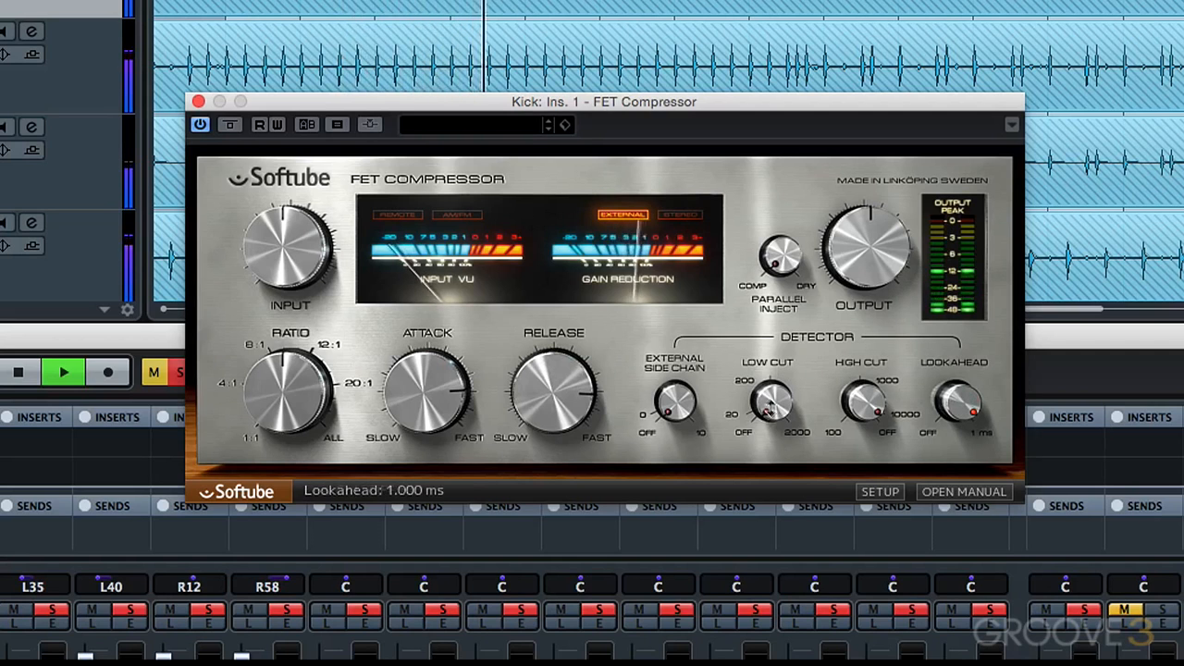
drag(771, 407, 775, 362)
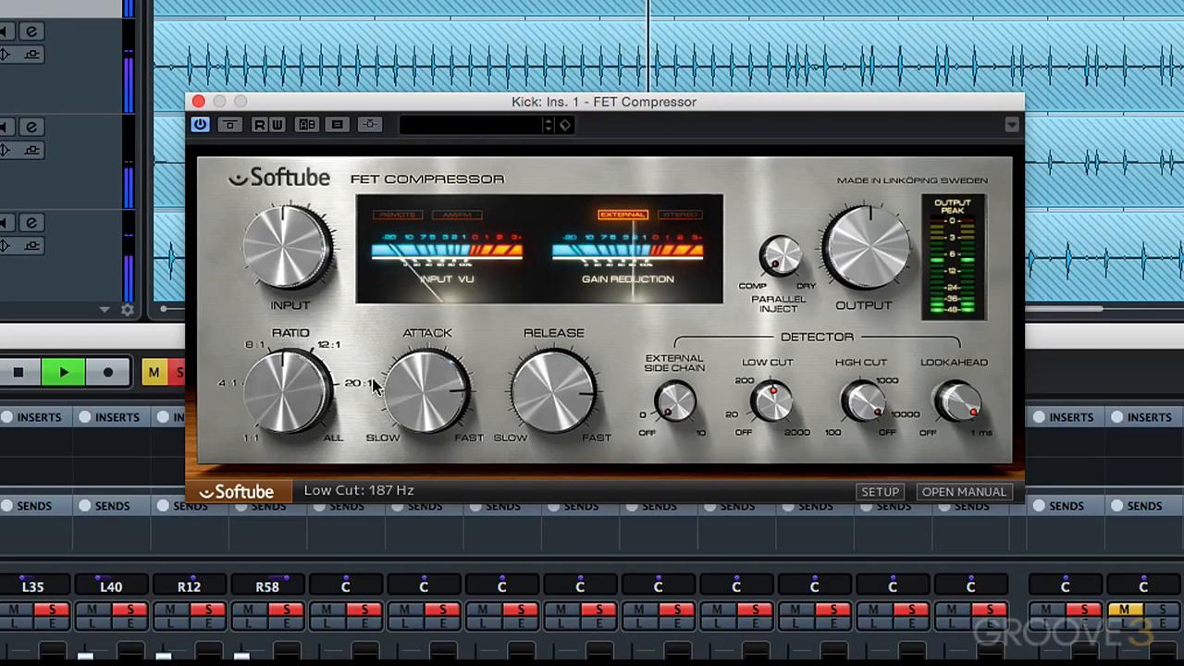
mouse_move(314, 374)
mouse_down()
mouse_move(305, 403)
mouse_move(301, 393)
mouse_up()
click(238, 384)
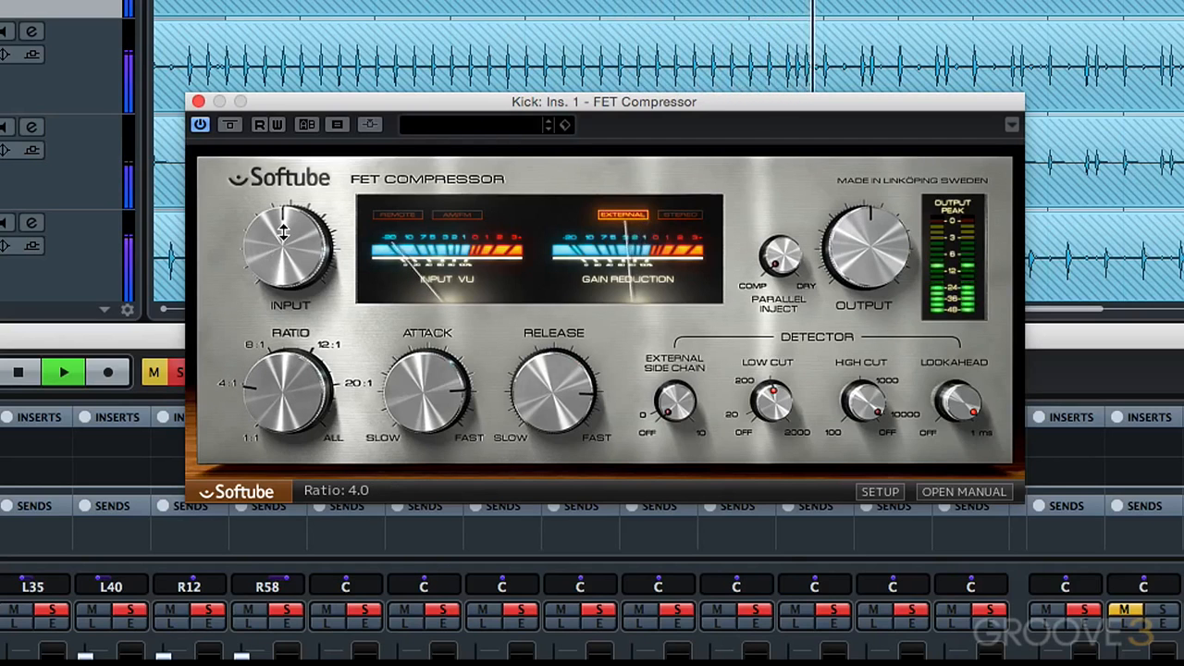
drag(284, 233, 284, 235)
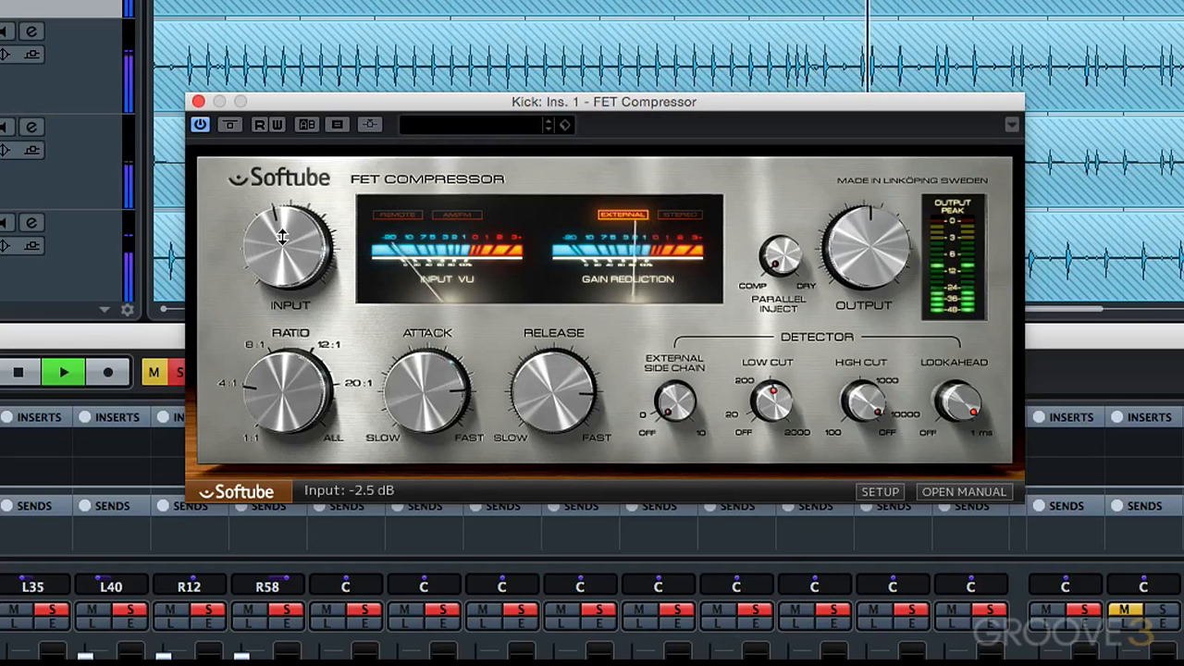
Blend dry signal into the Kick compressor with parallel inject at 0.410 and set its output to 3.8 dB
drag(789, 266, 783, 213)
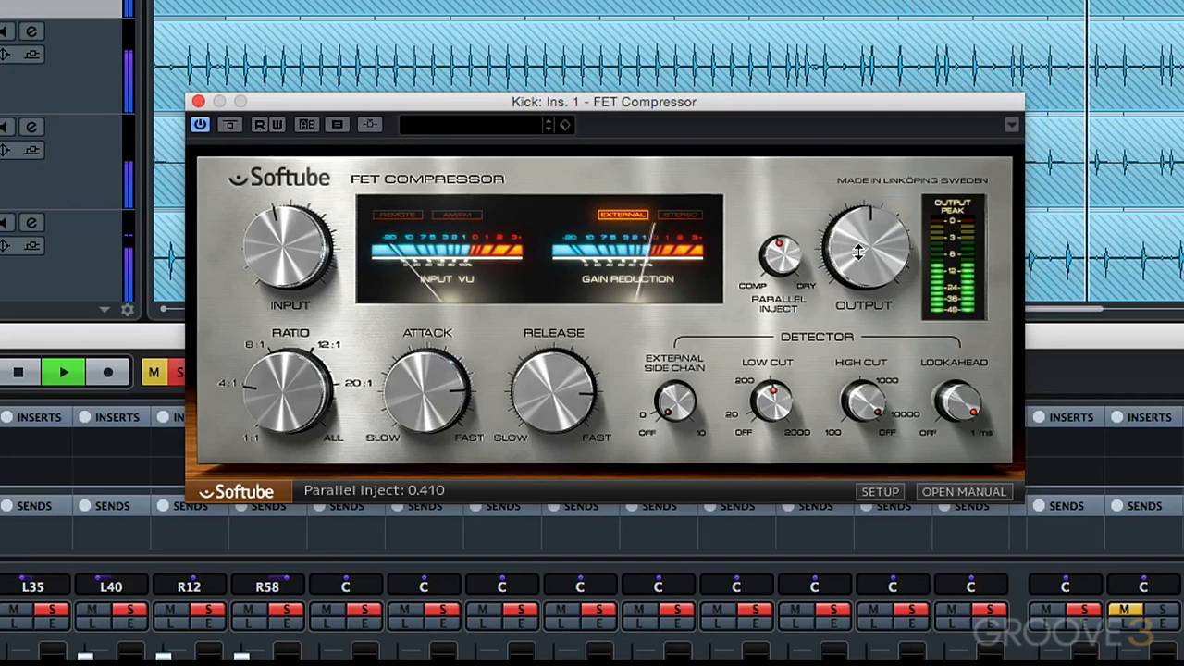
drag(853, 253, 854, 234)
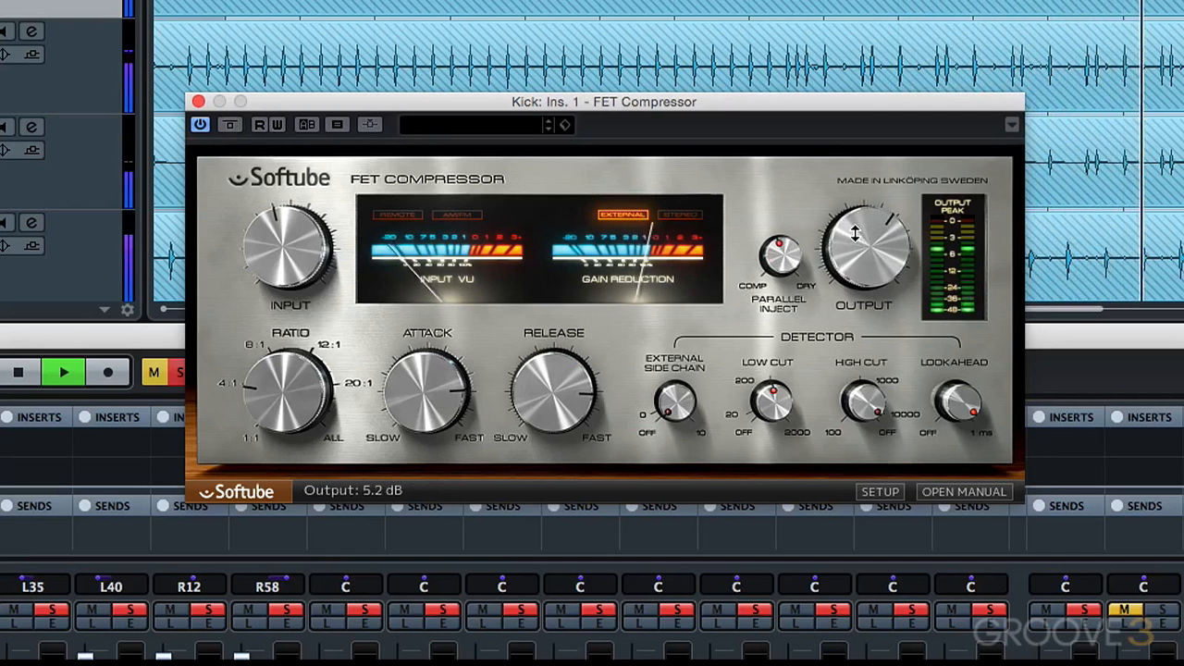
drag(855, 234, 855, 238)
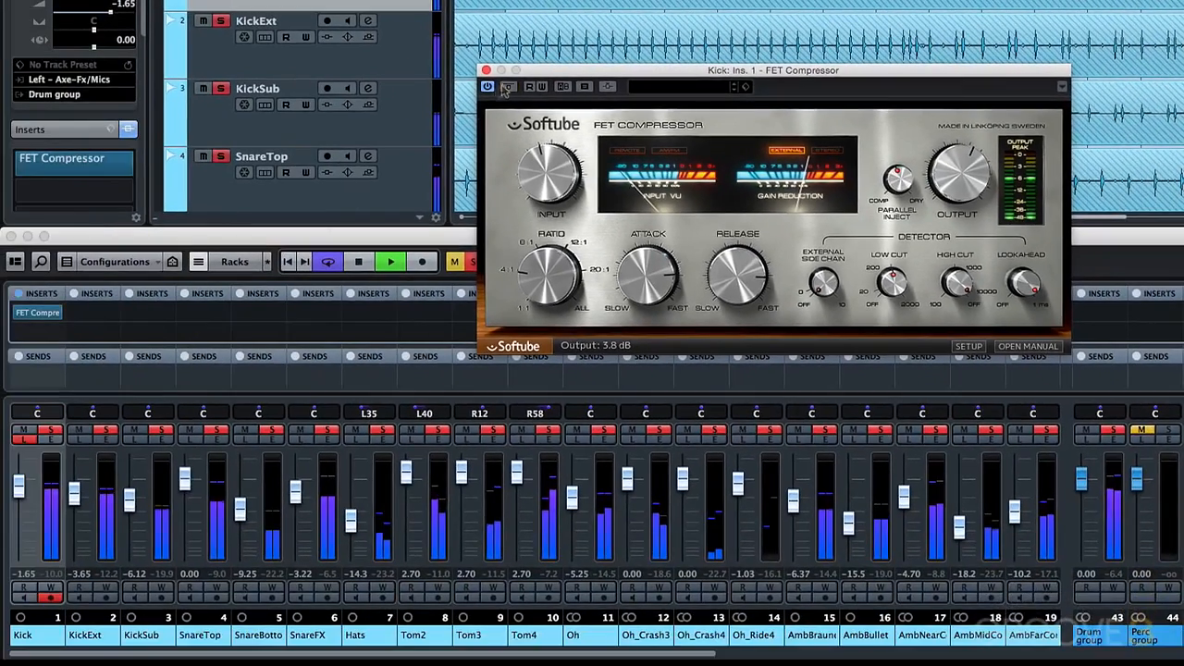
Turn off Listen on the Kick channel and compare the drum mix with its compressor bypassed and active, ending with playback stopped
click(25, 440)
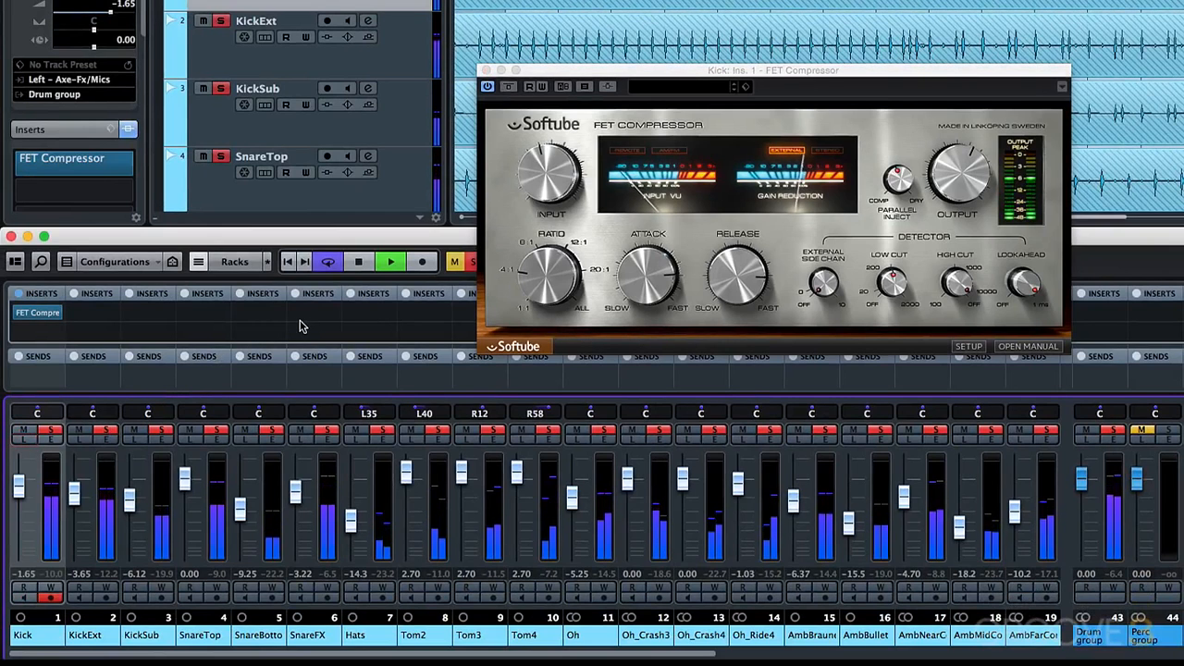
click(509, 87)
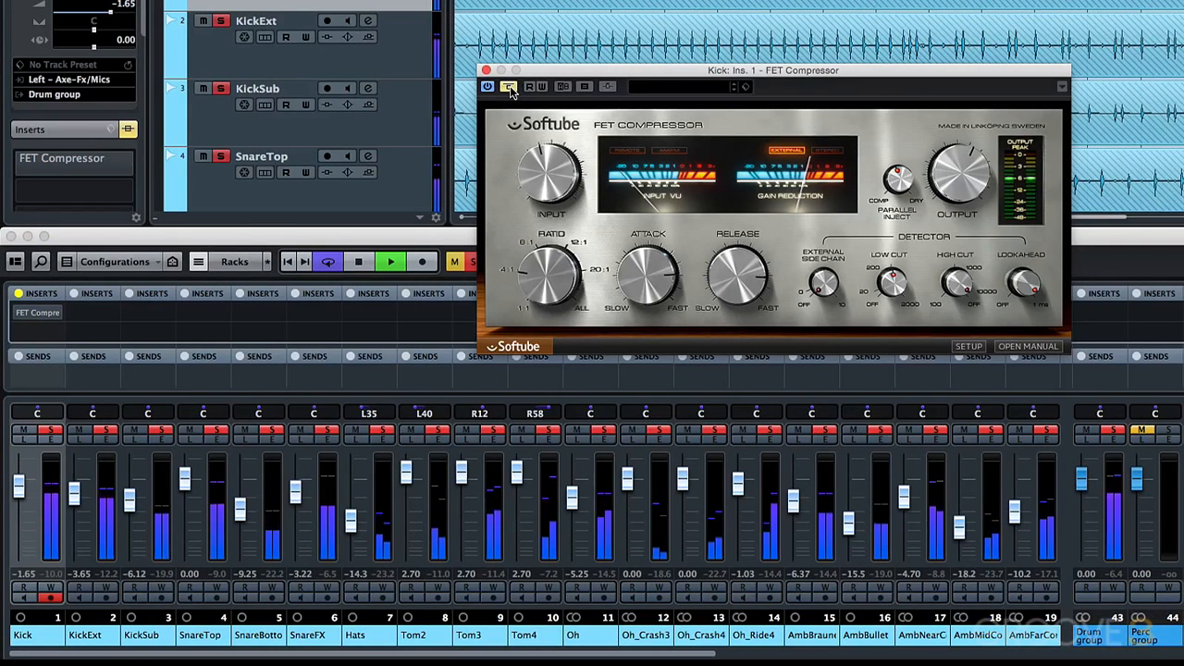
click(509, 87)
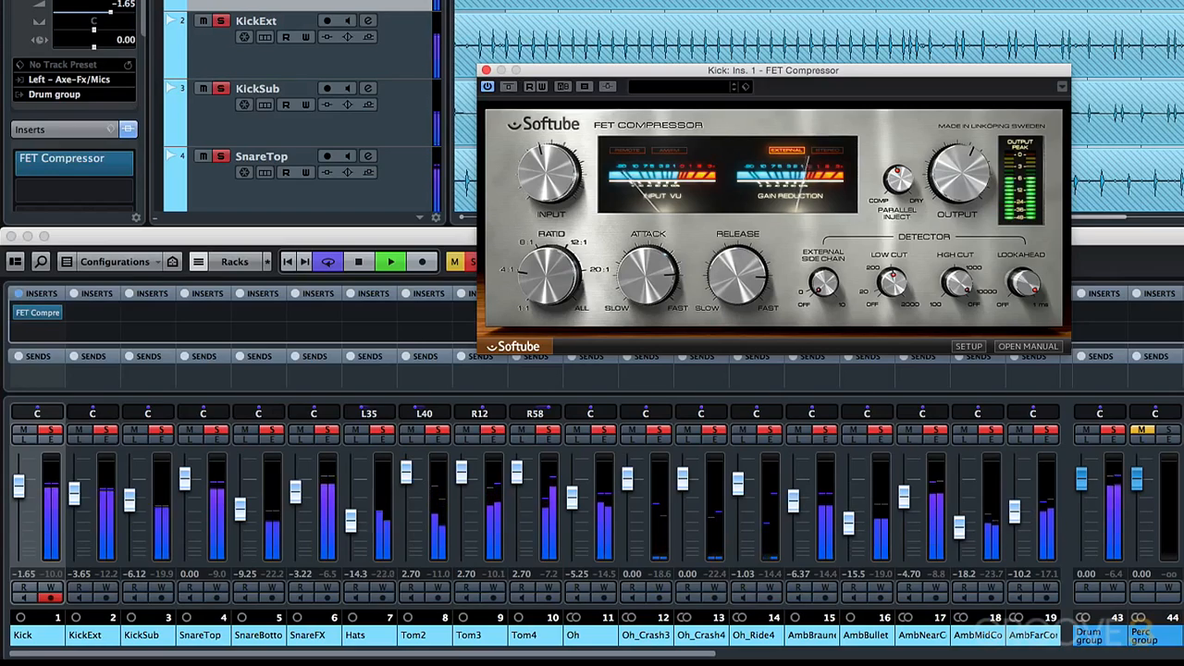
key(space)
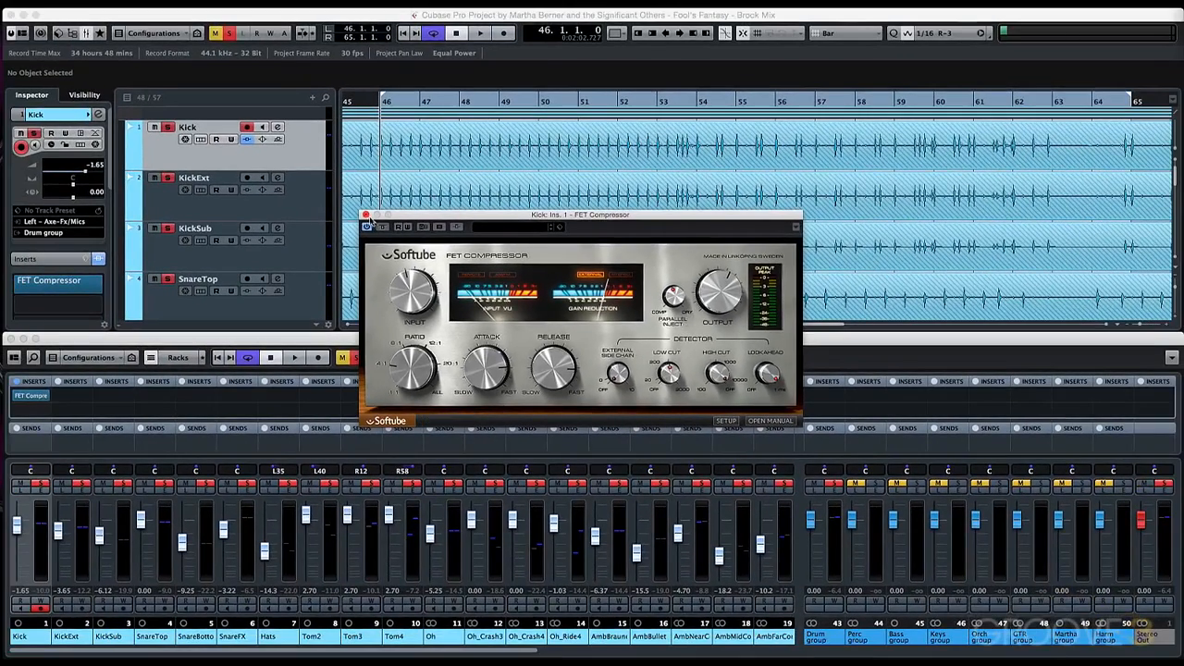
Close the Kick compressor window and load a FET Compressor in the SnareTop channel's first insert slot
click(365, 214)
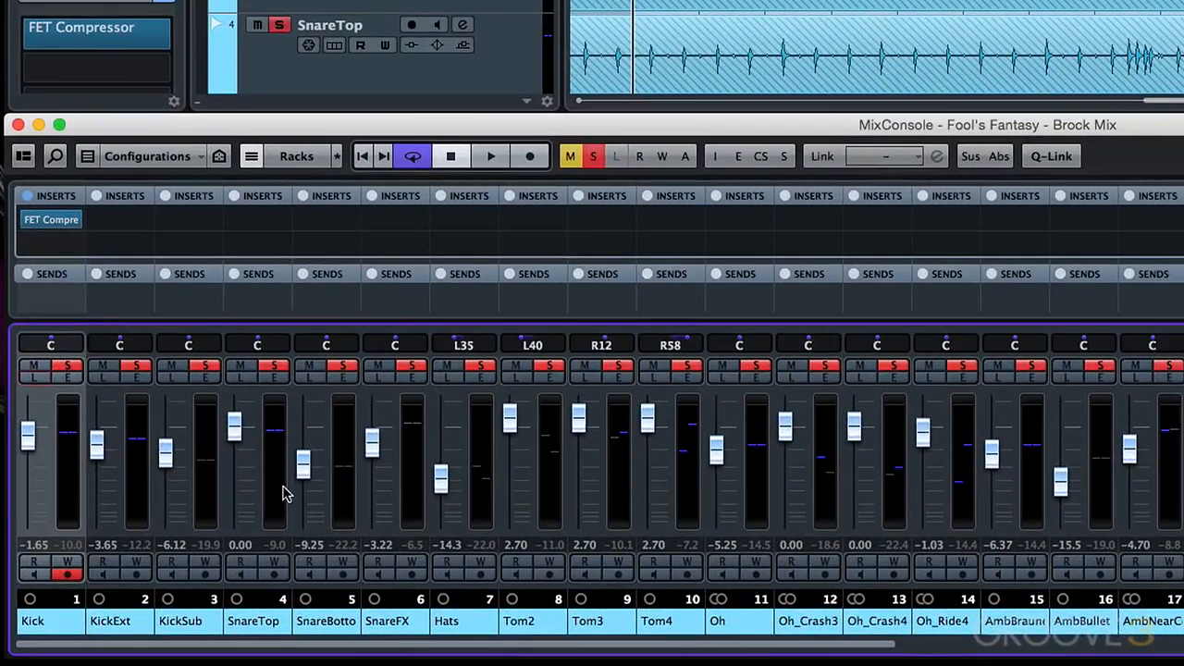
click(276, 491)
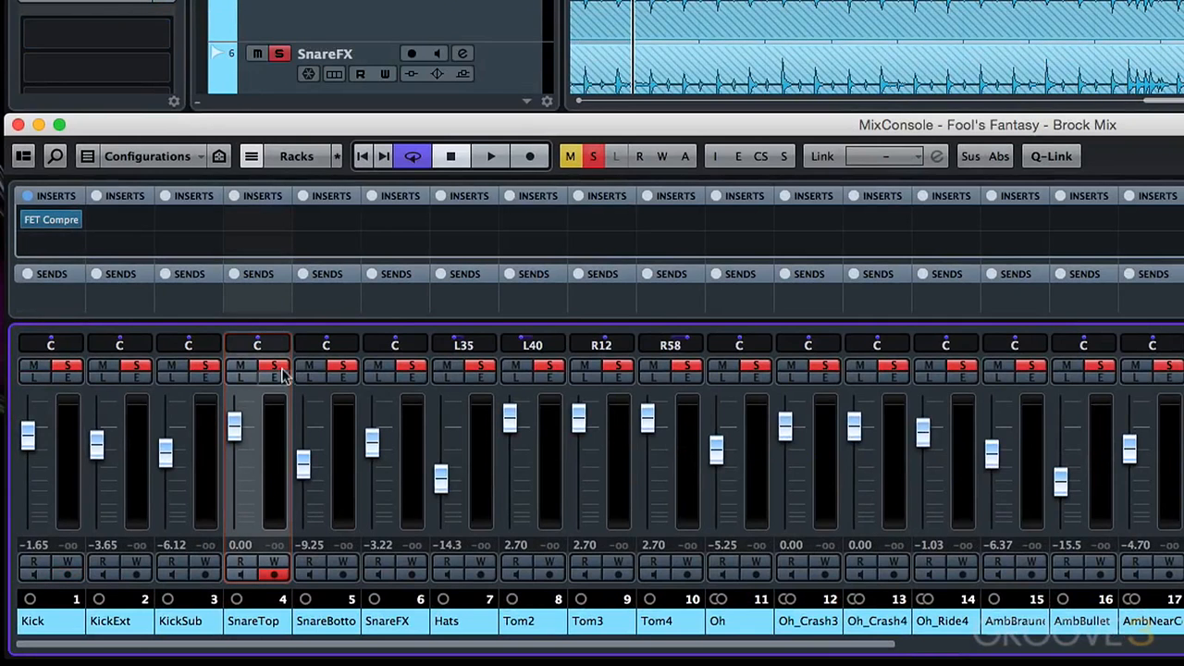
mouse_move(286, 221)
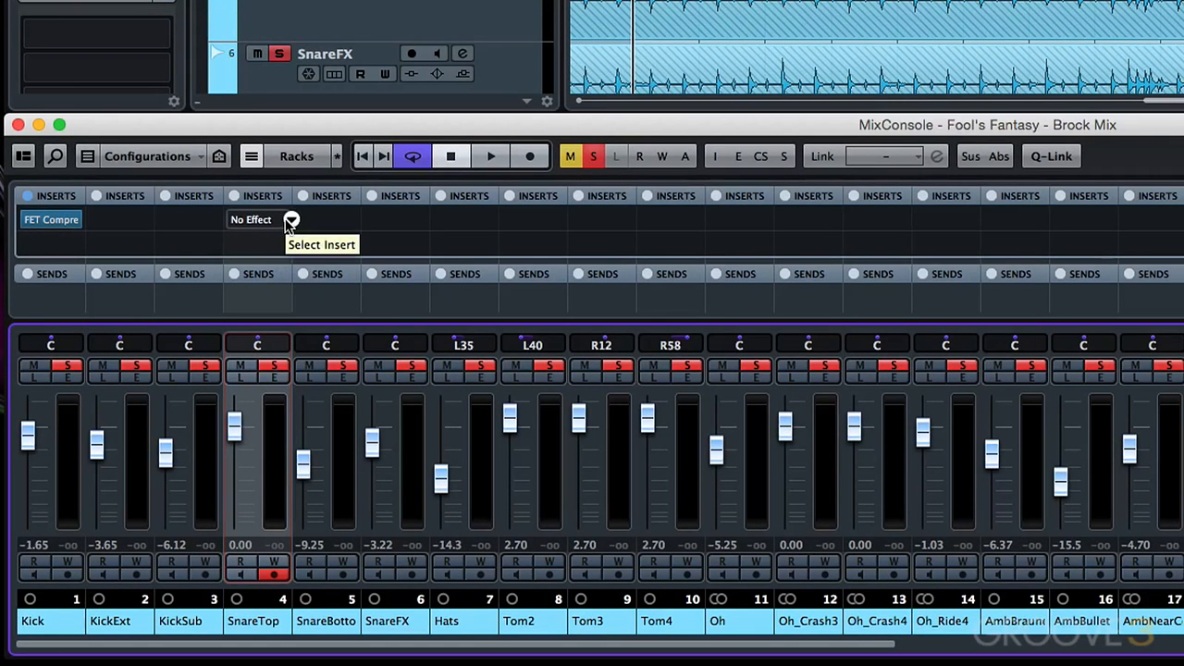
click(290, 220)
text(f)
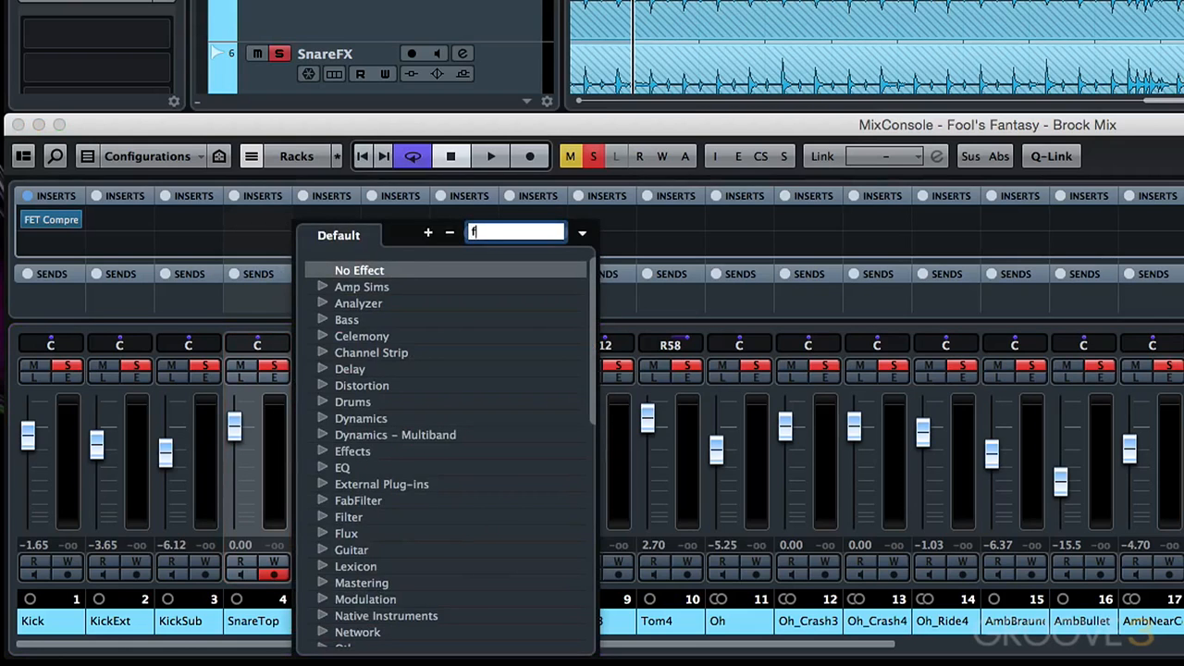
text(et)
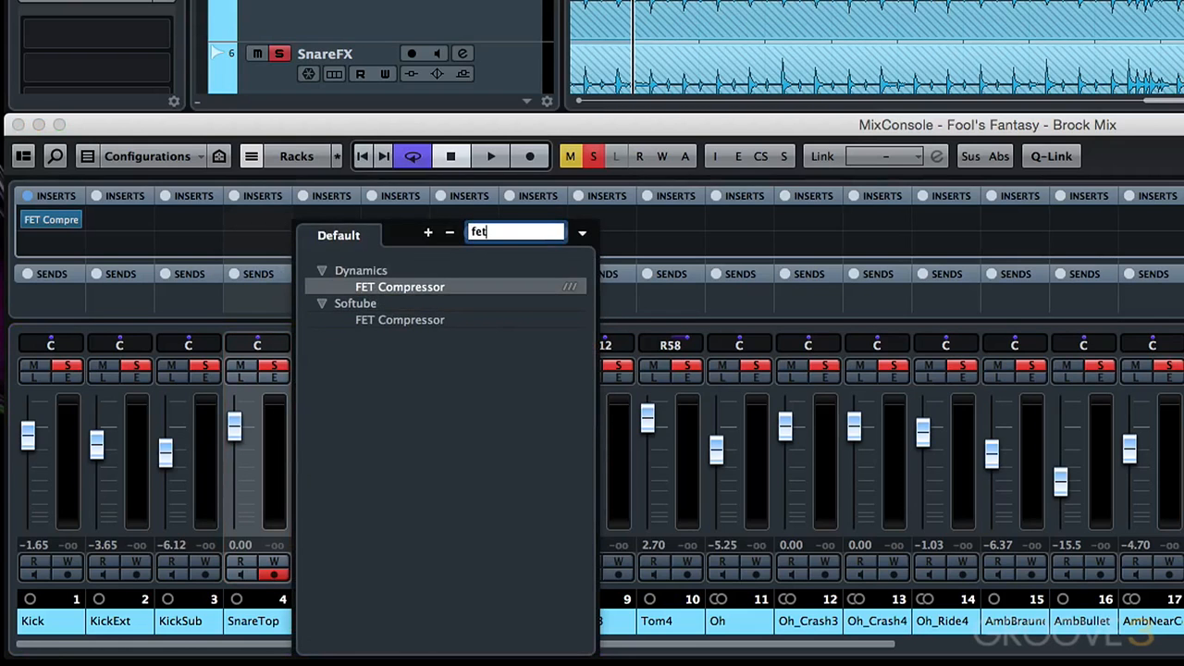
click(391, 287)
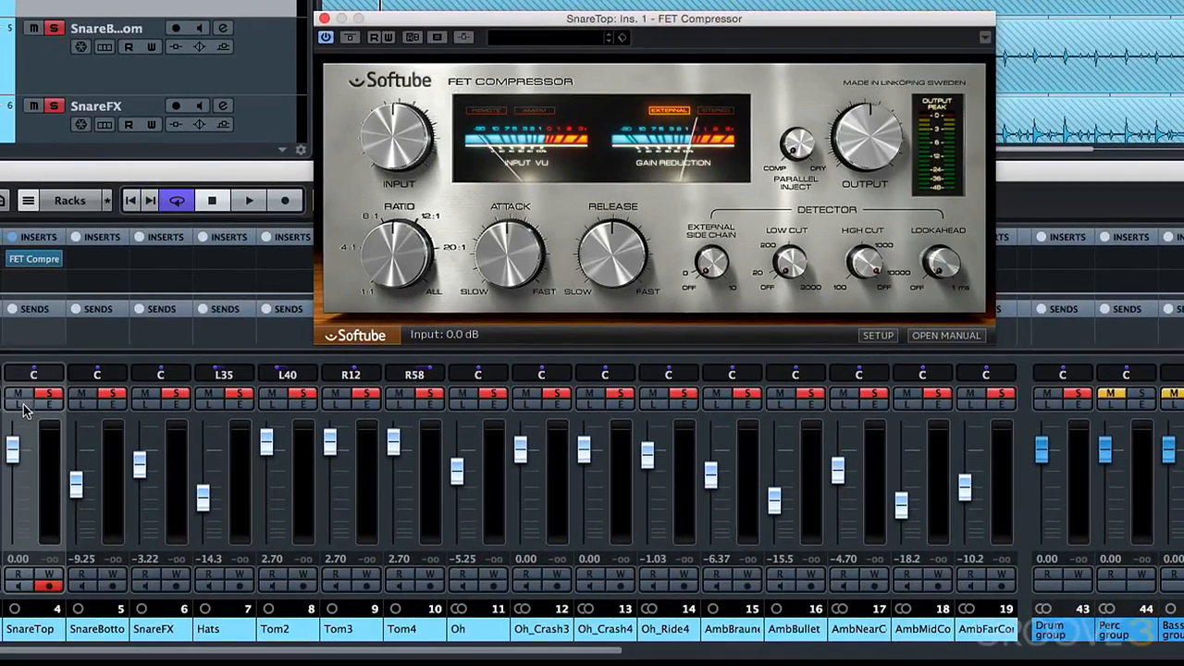
Turn on Listen for the SnareTop channel and, during playback, set its compressor's attack to FAST
click(22, 406)
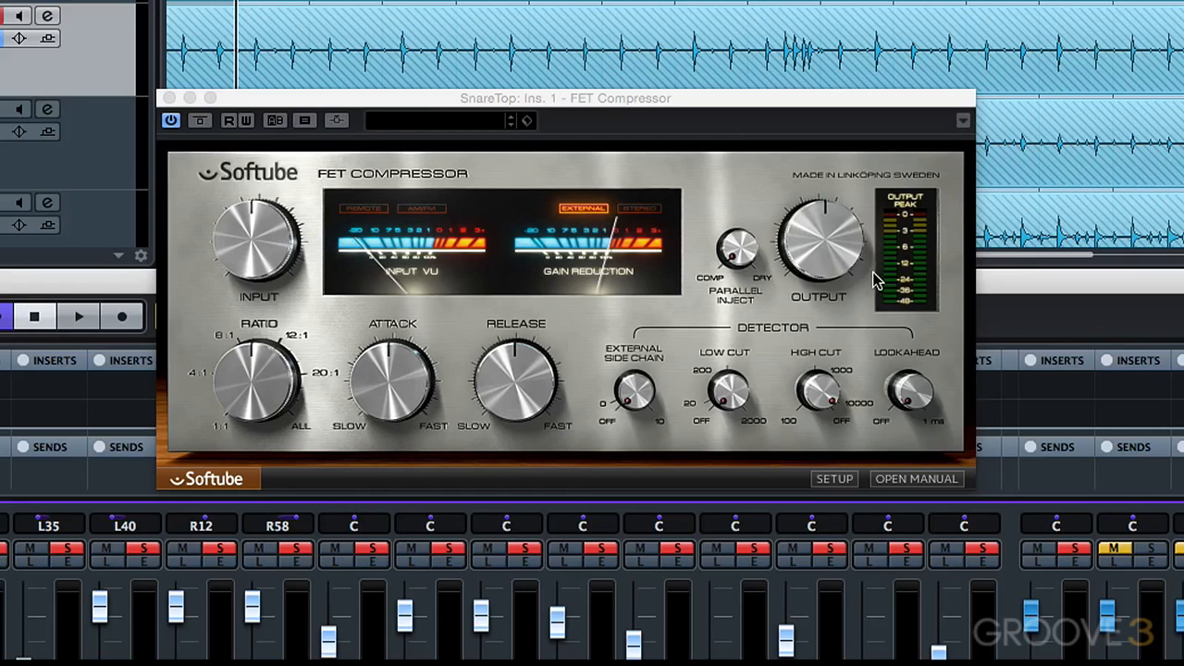
key(space)
drag(398, 393, 407, 304)
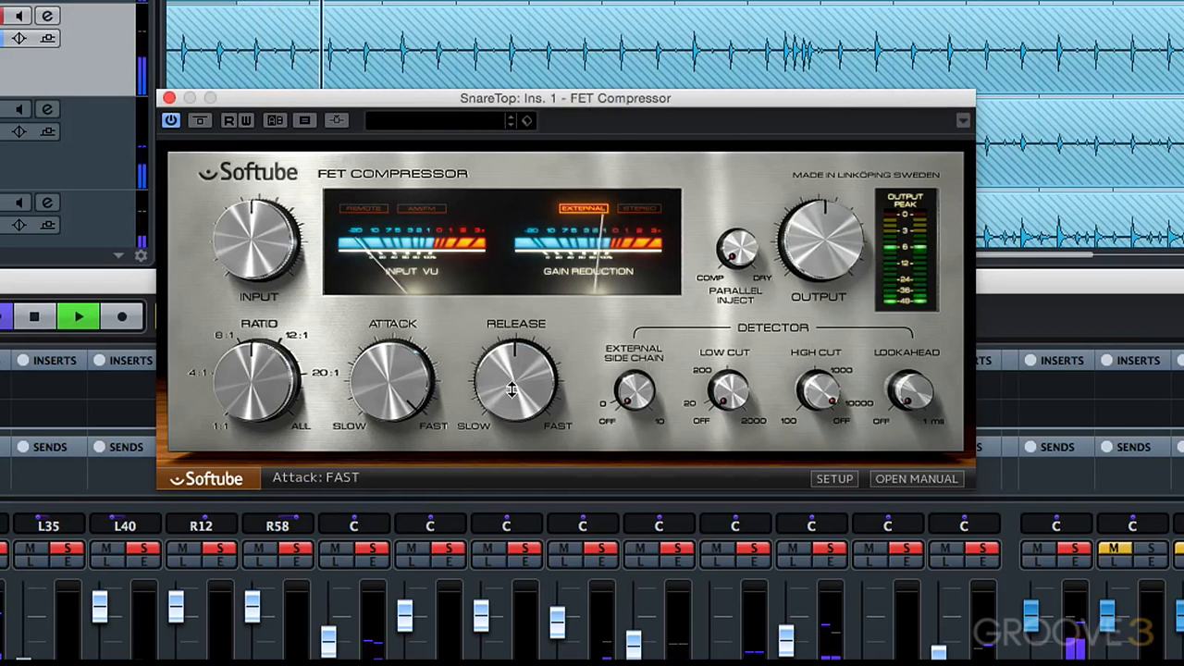
Make the SnareTop compressor's release faster and raise its detector low cut above 61 Hz
drag(512, 390, 512, 351)
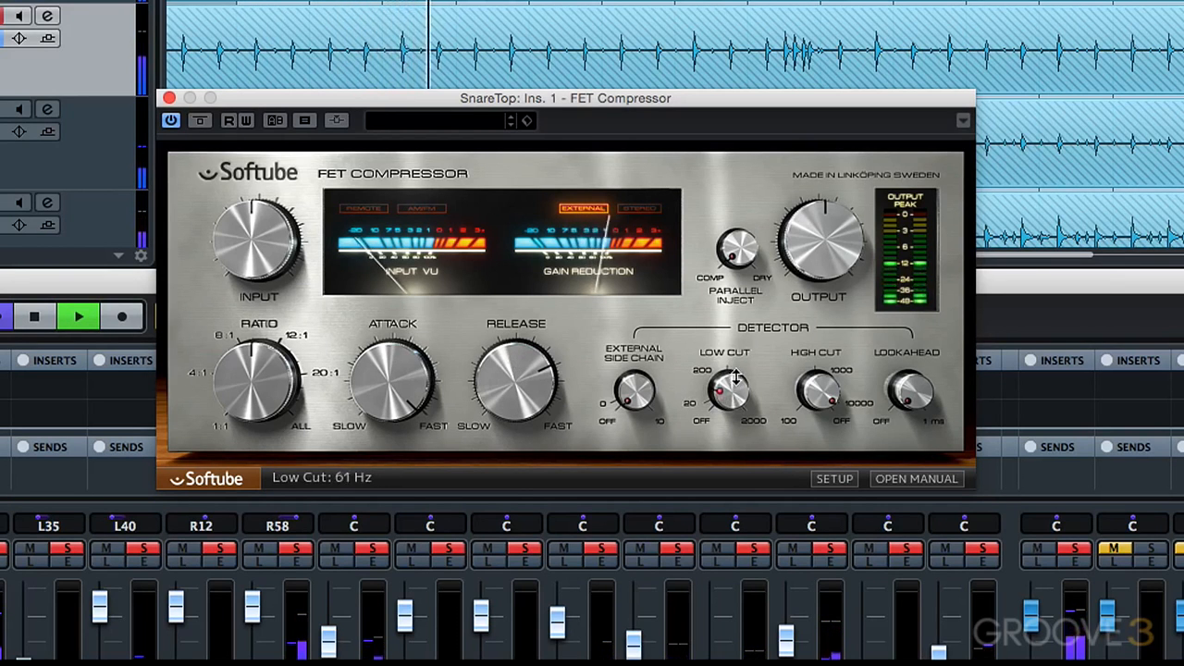
drag(734, 379, 735, 363)
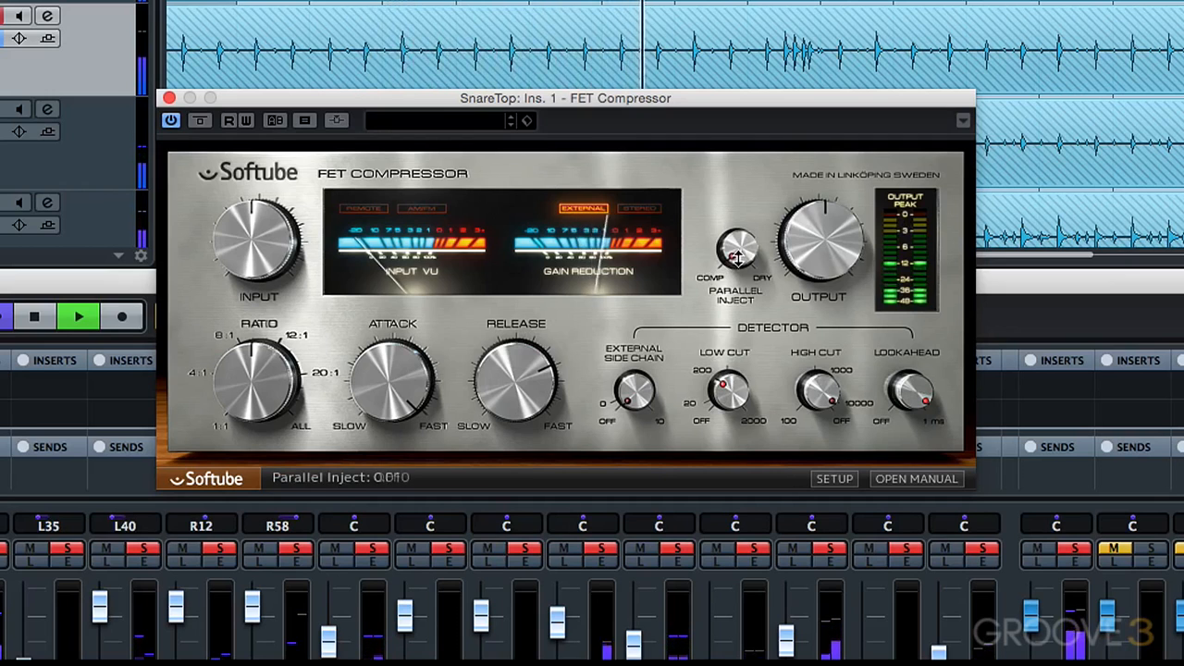
Set the SnareTop compressor's parallel inject to 0.340 and compare the sound bypassed and active
drag(735, 245, 742, 200)
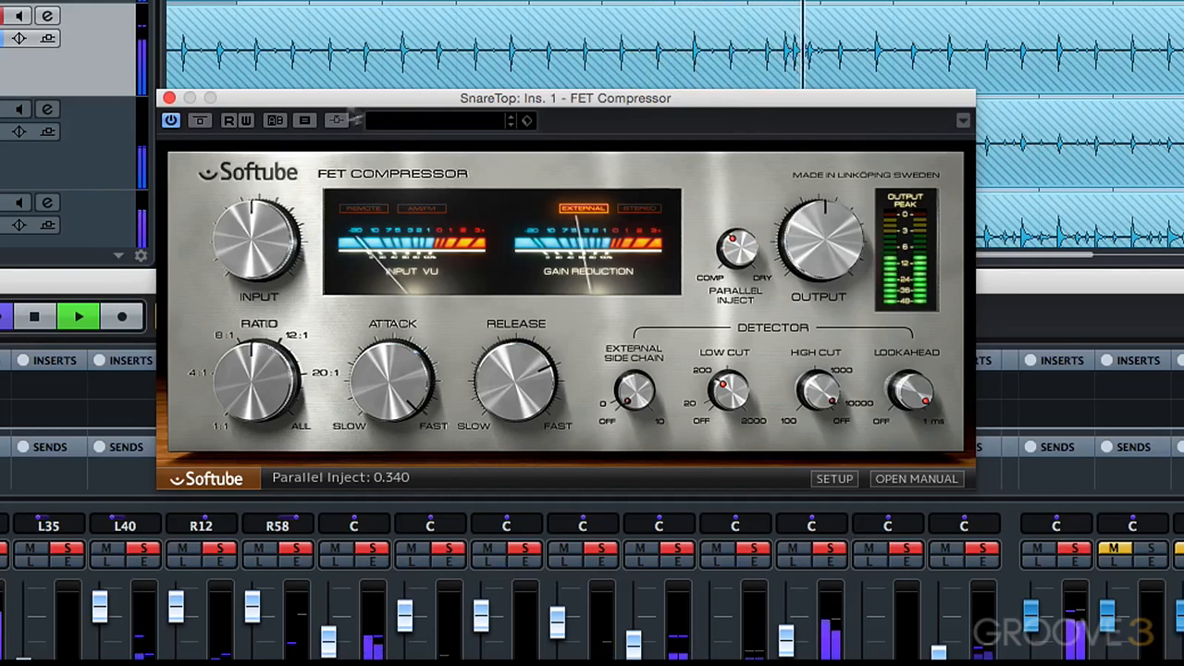
click(202, 121)
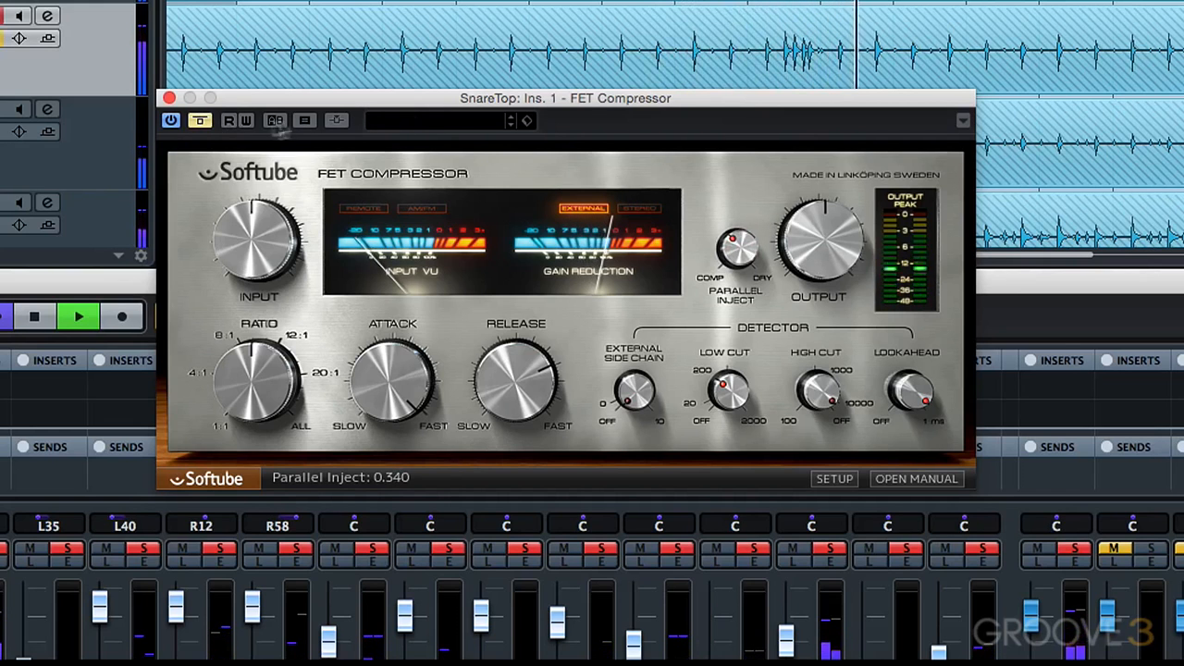
click(202, 122)
Raise the SnareTop compressor's output to 5.9 dB, checking its level against the bypassed signal
drag(814, 258, 811, 234)
click(199, 121)
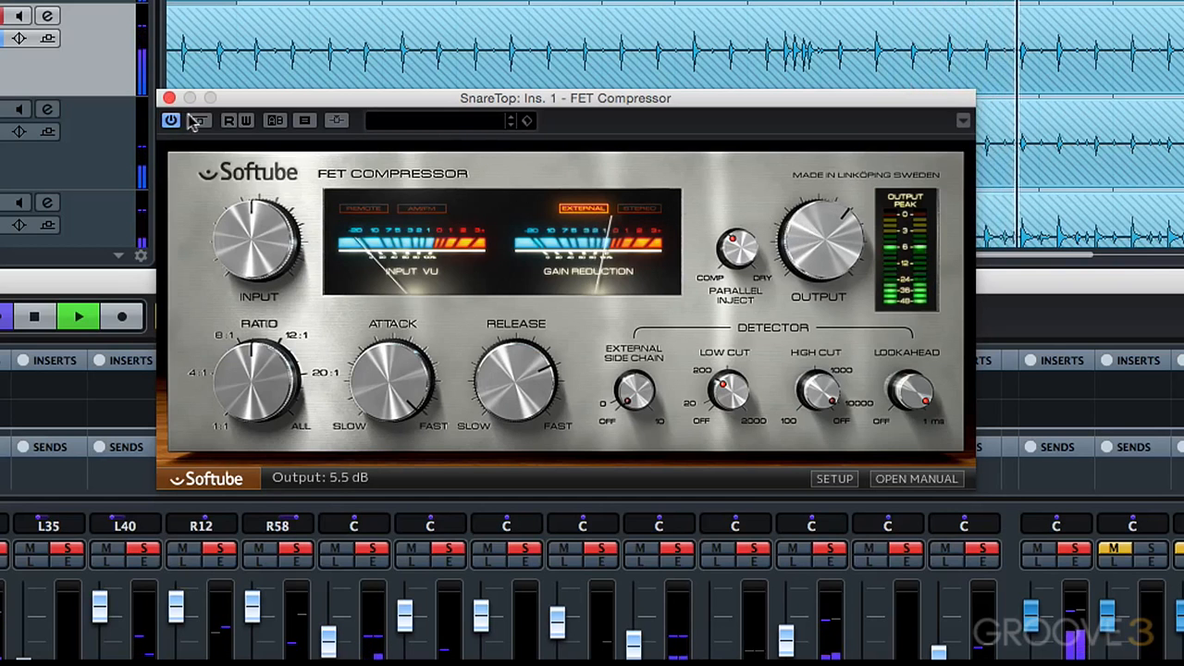
click(199, 121)
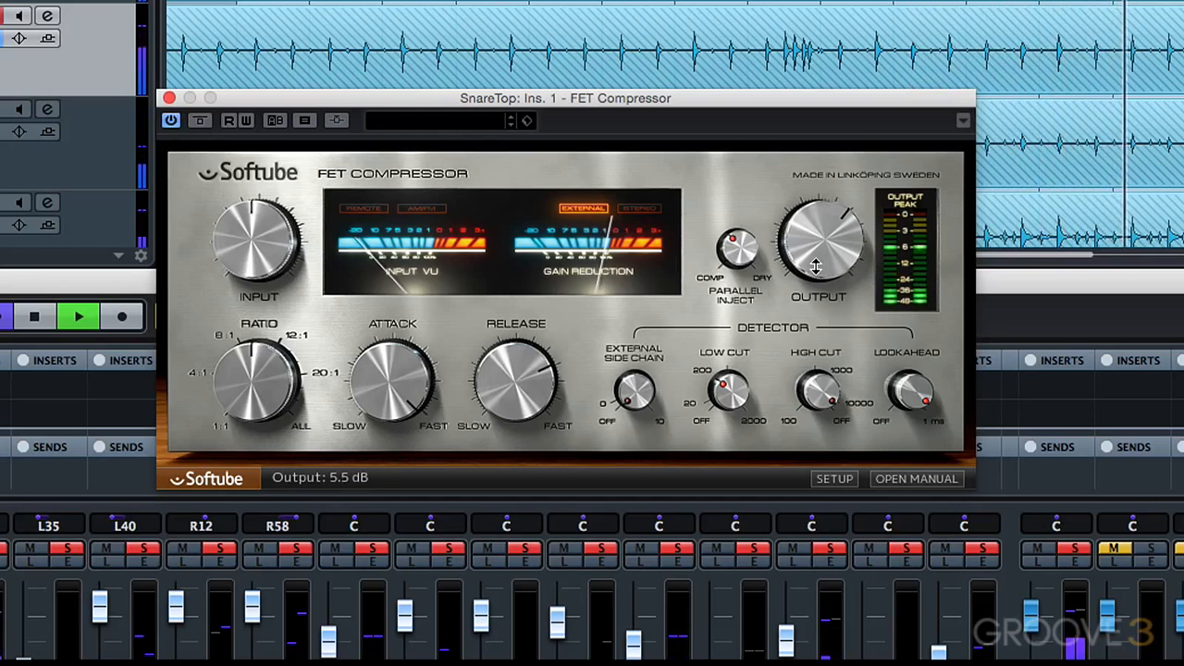
drag(816, 270, 816, 266)
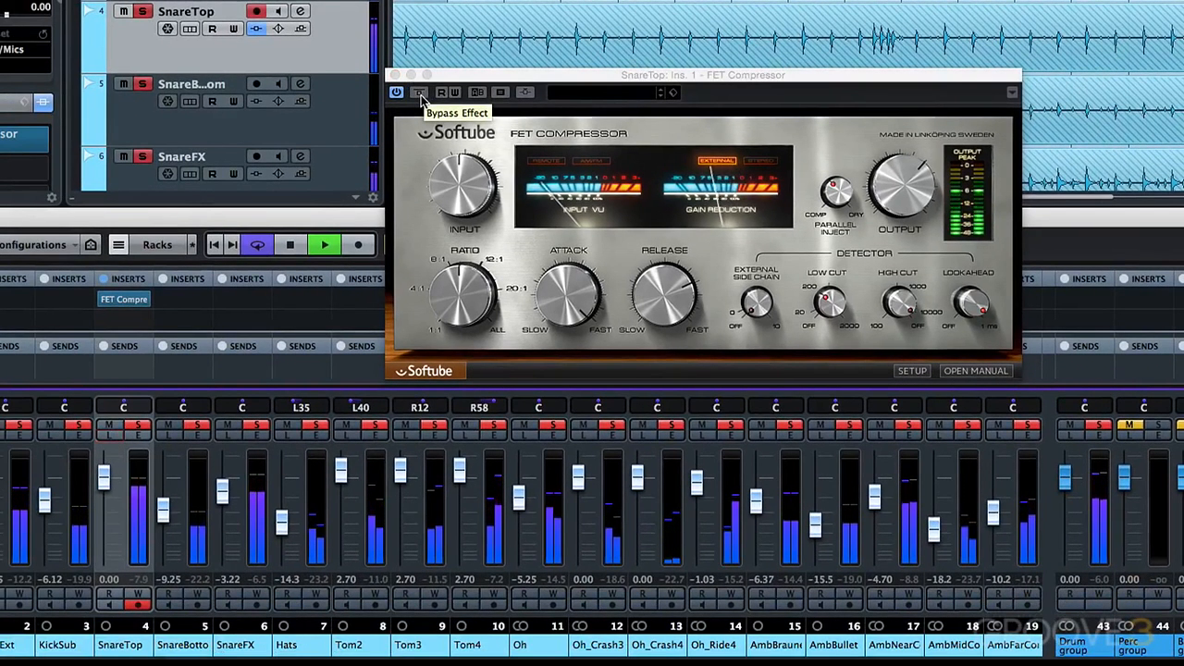
Compare the drum mix with the SnareTop compressor bypassed and active, stop playback, and review its parallel inject and output settings
click(420, 96)
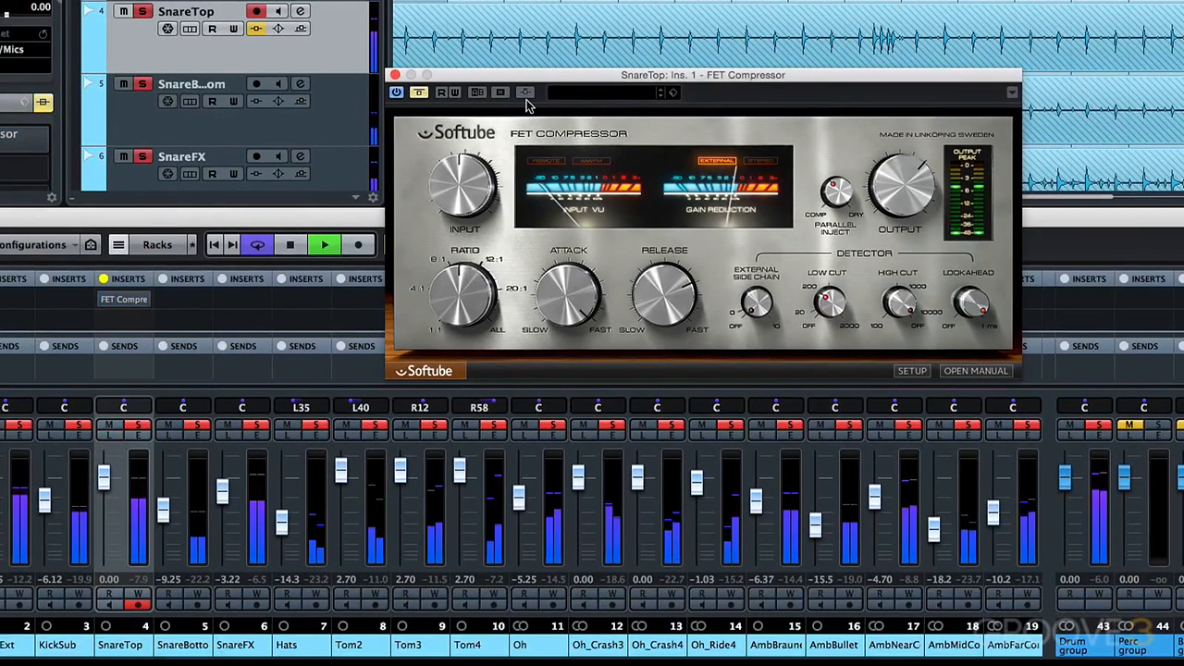
click(420, 96)
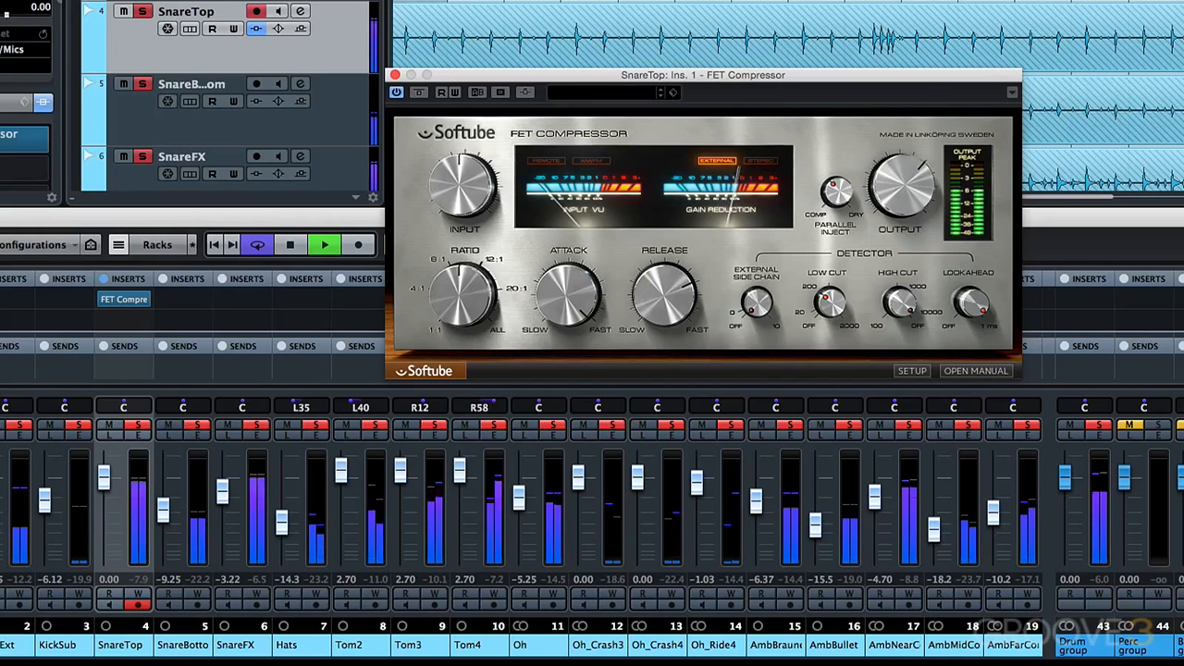
key(space)
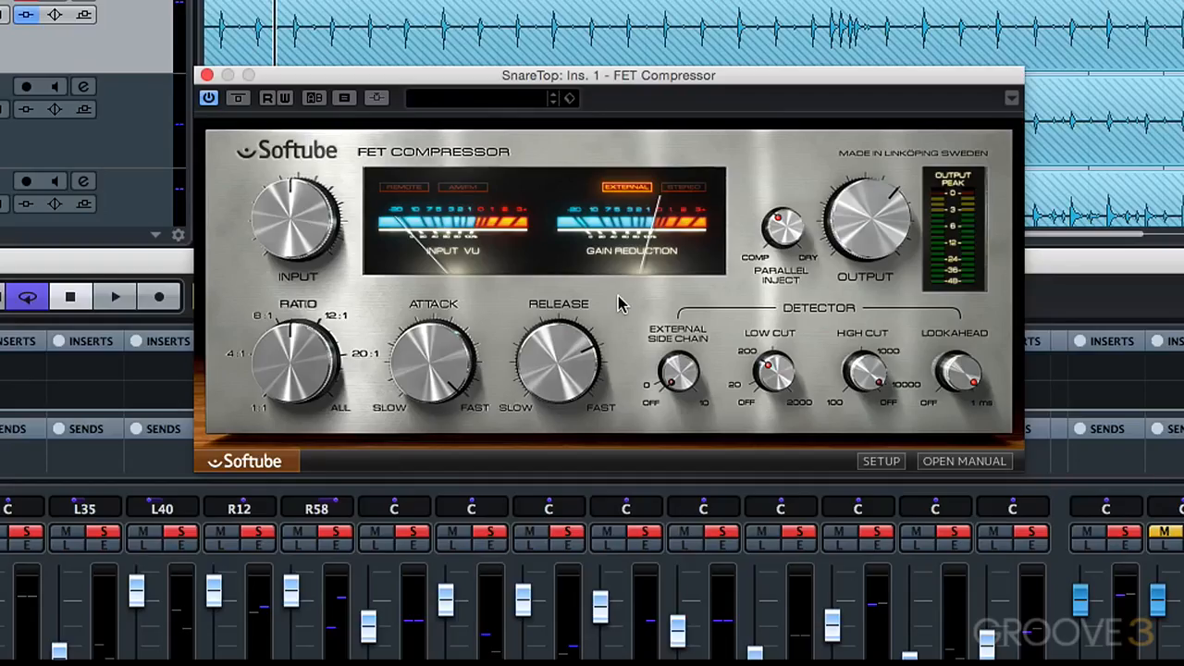
mouse_move(773, 233)
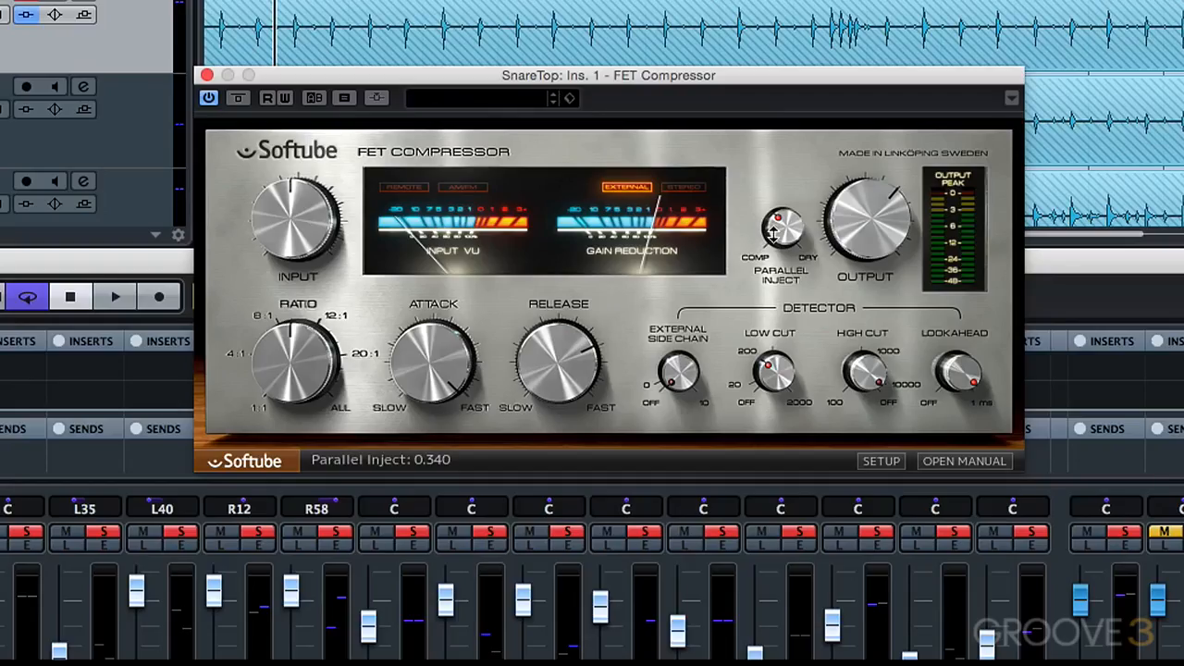
mouse_move(879, 211)
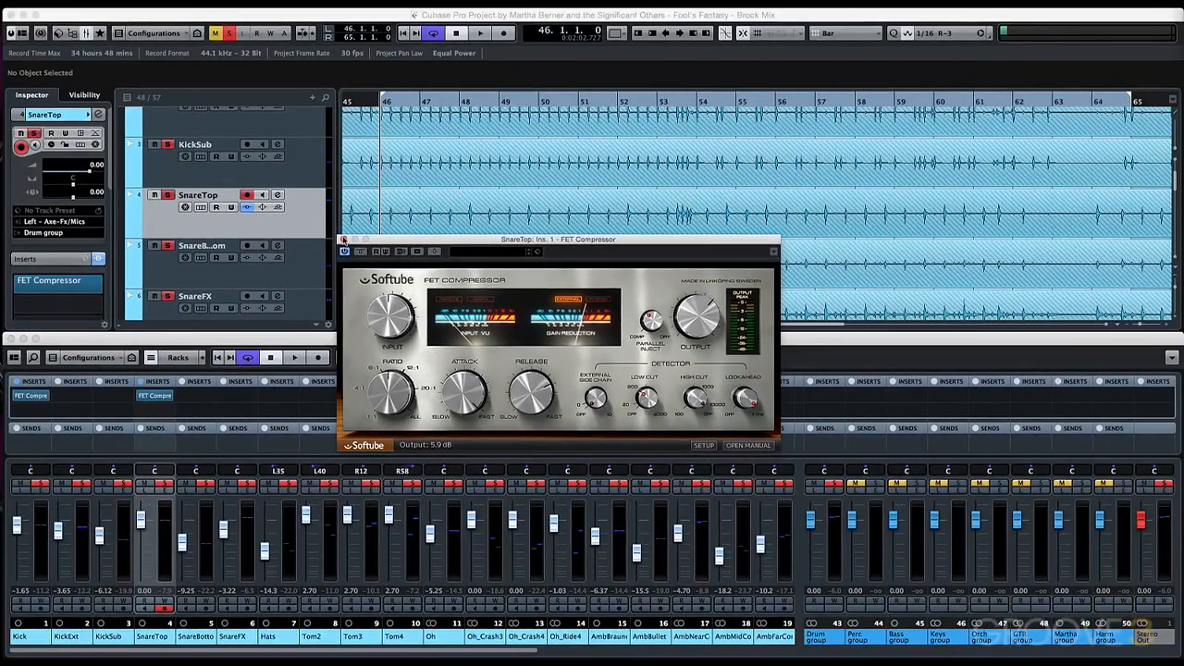
Close the SnareTop compressor and load a Summit Audio Grand Channel in the AmbNearComp channel's first insert slot
click(343, 239)
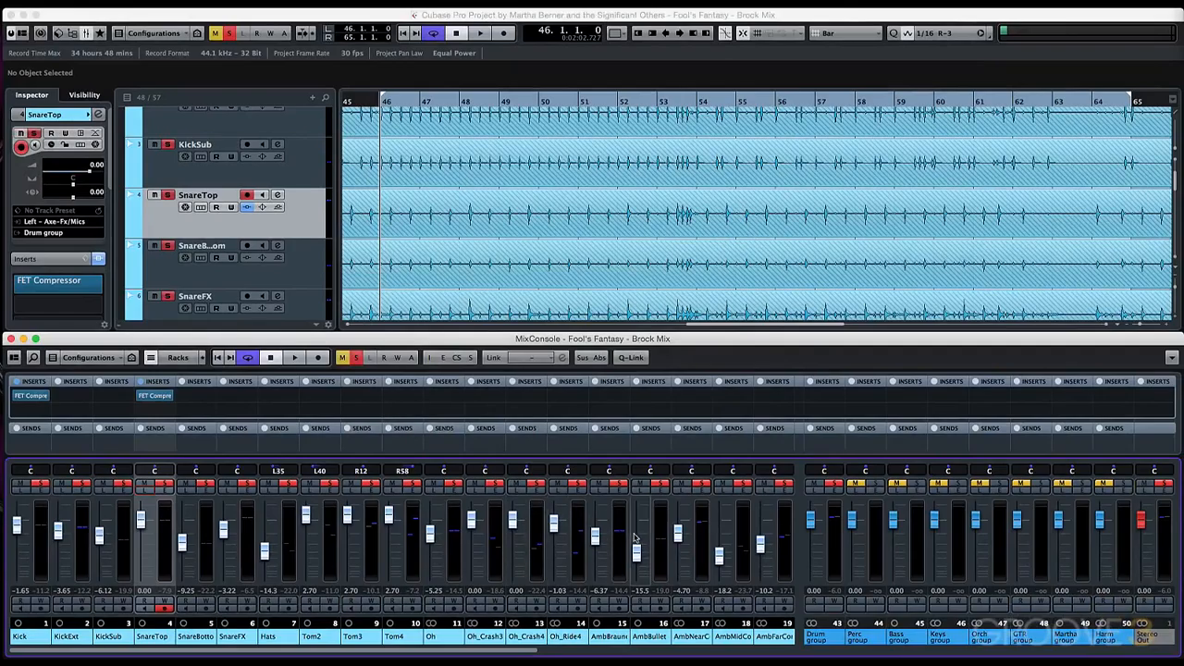
click(690, 544)
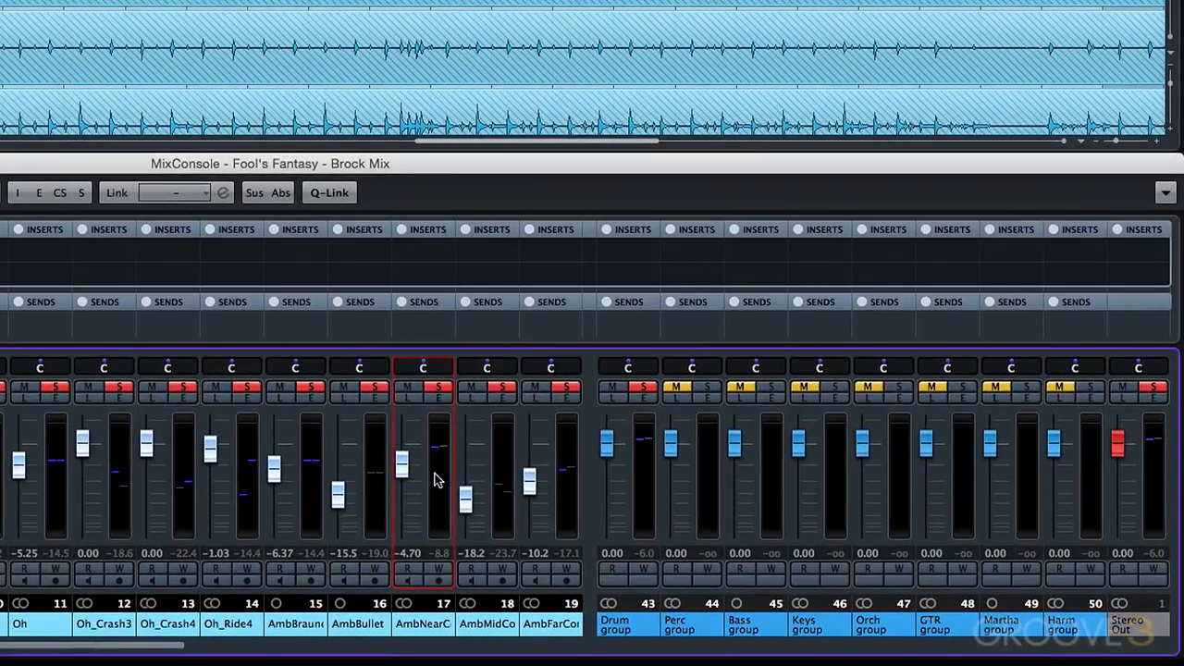
click(438, 480)
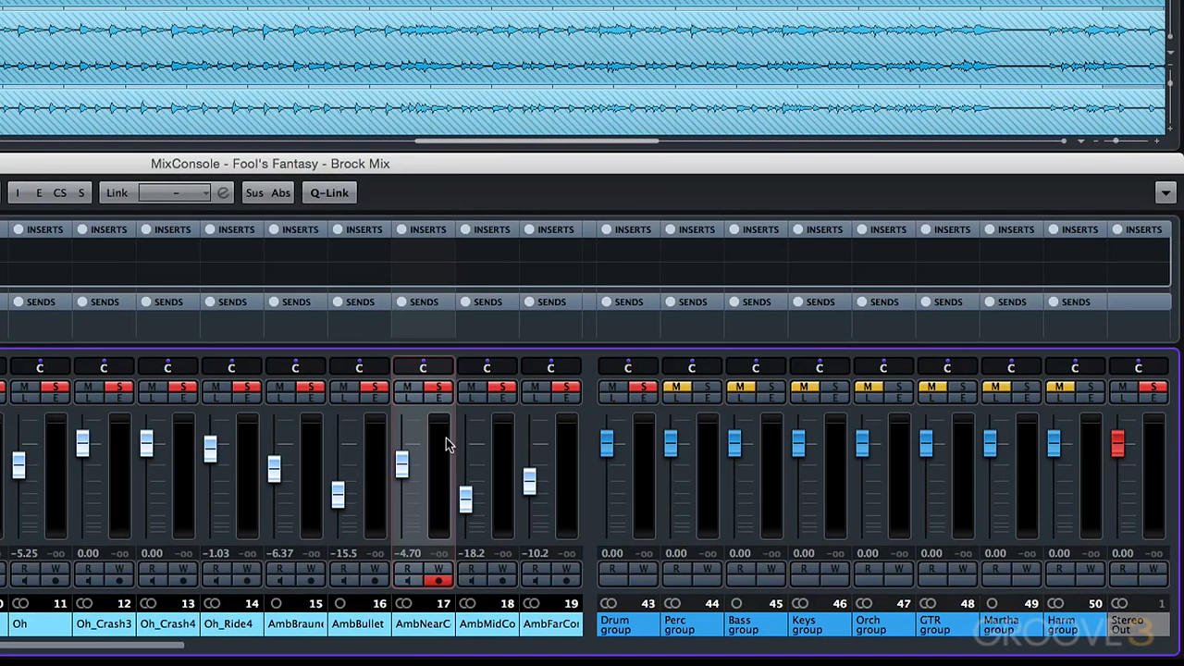
mouse_move(454, 252)
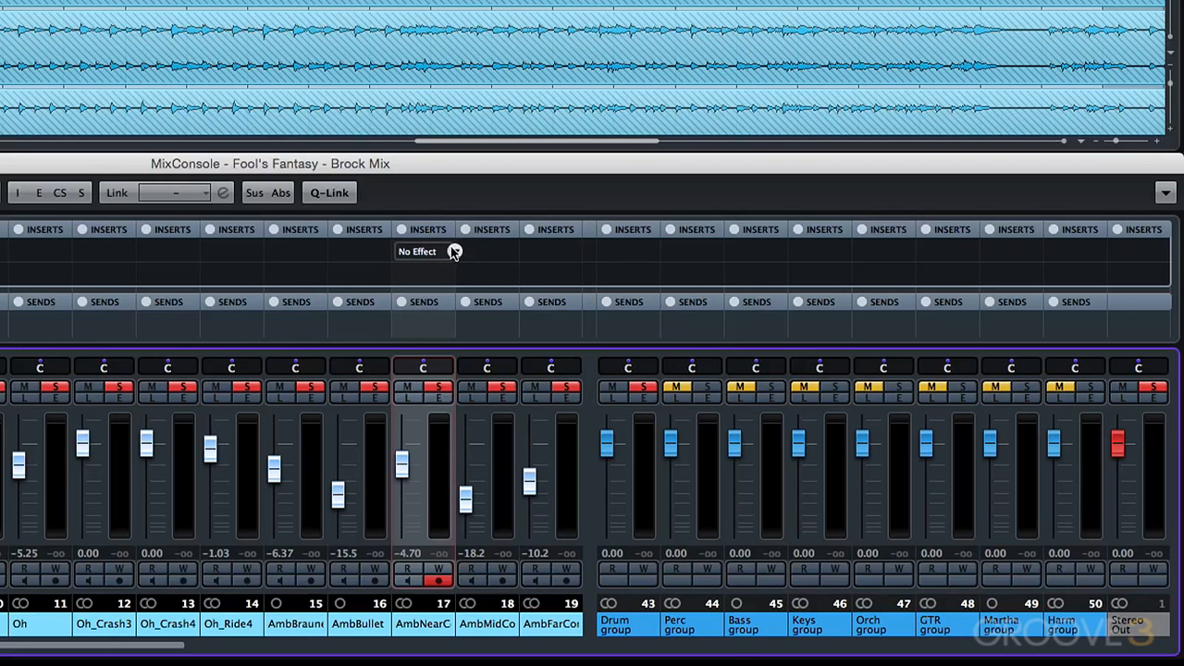
click(454, 251)
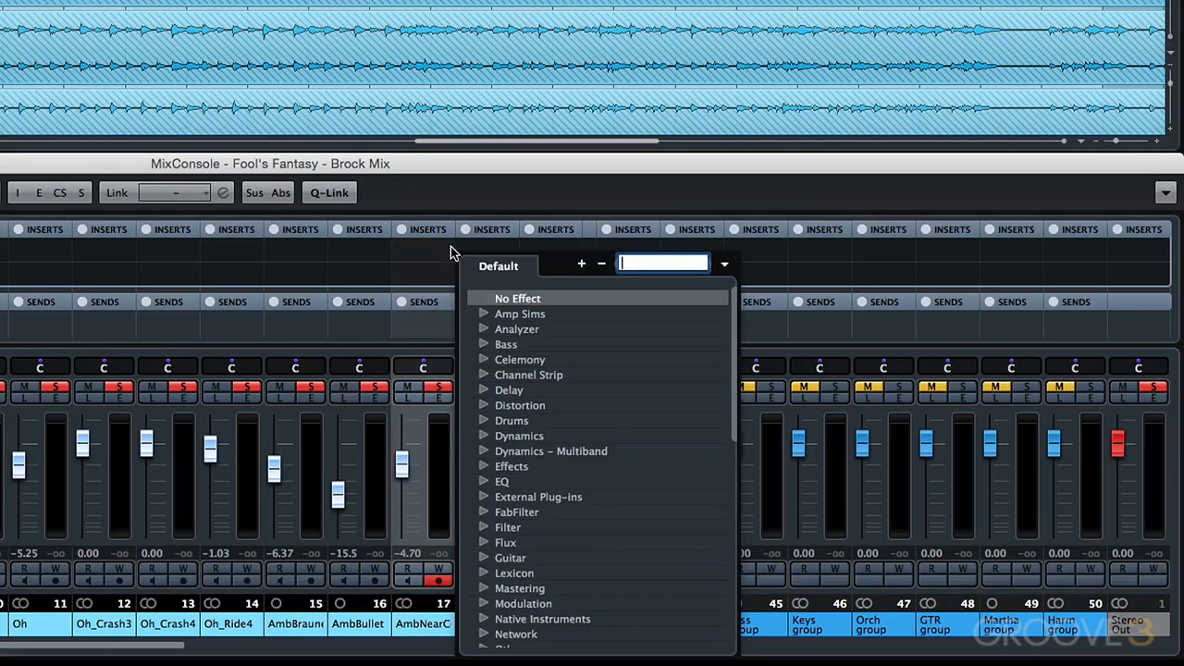
text(grand)
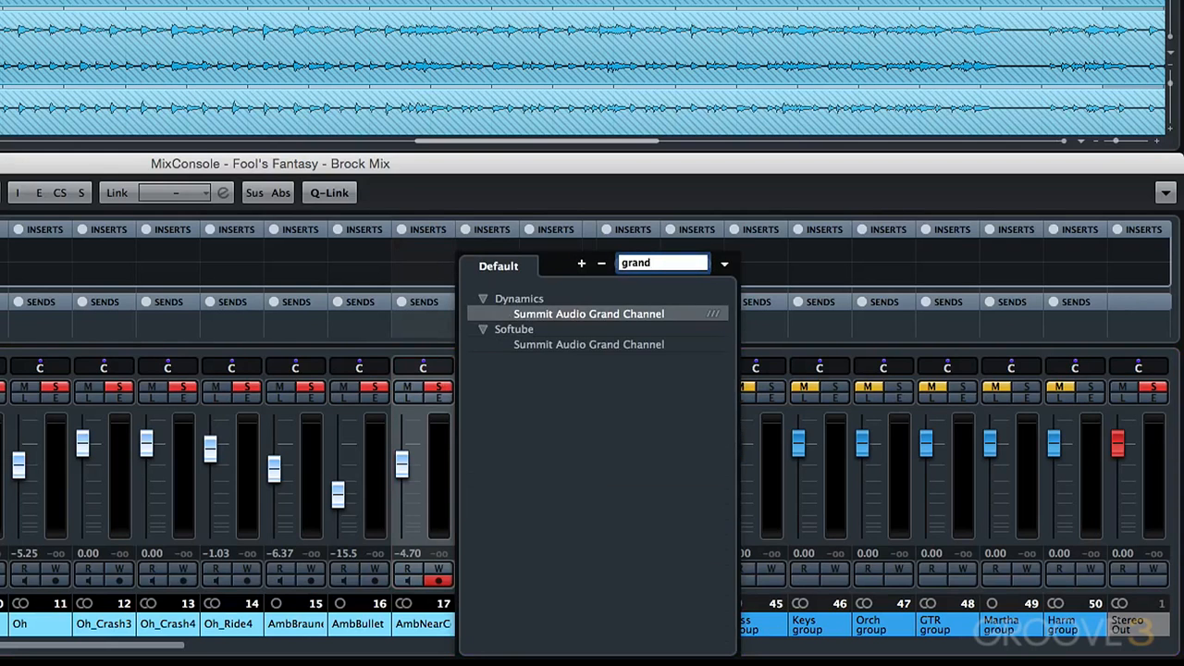
click(519, 317)
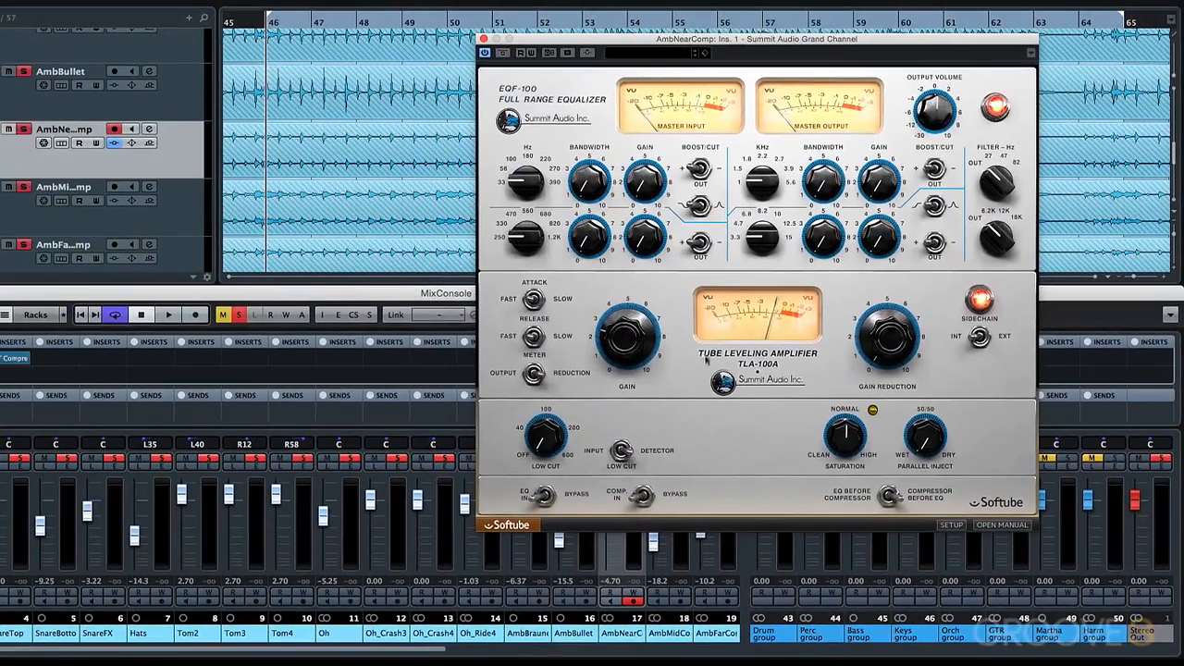
drag(829, 41, 384, 65)
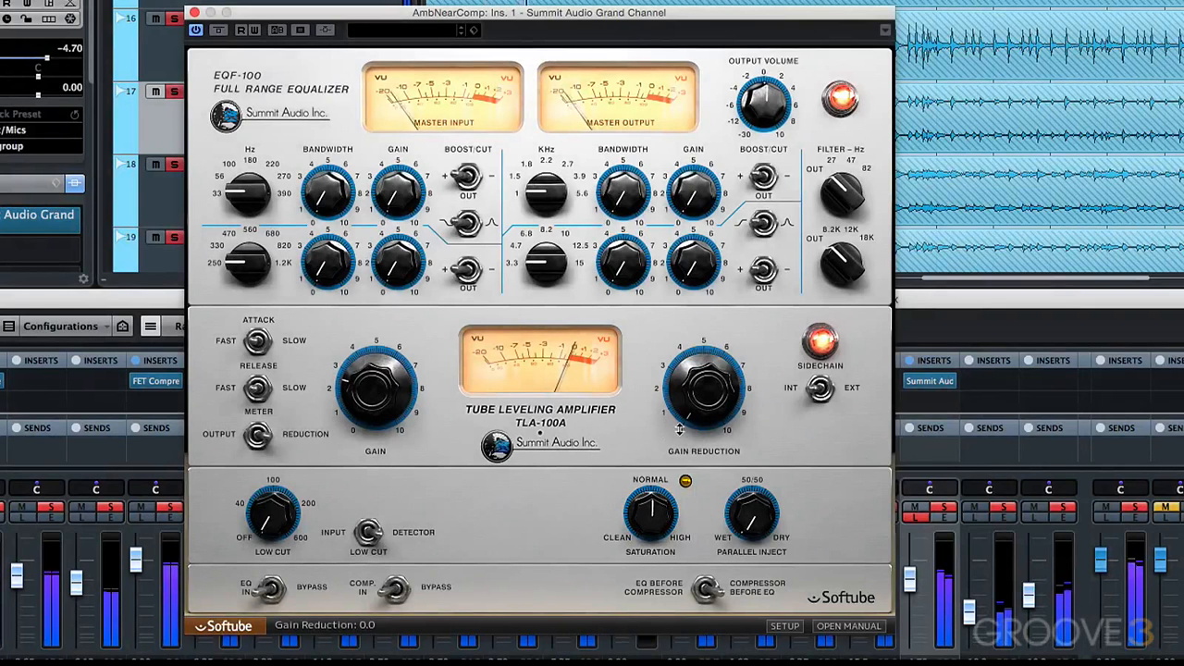
During playback, set the Grand Channel compressor's gain reduction to 6.4 and its low cut to 152 Hz
drag(688, 333, 707, 301)
drag(705, 380, 708, 389)
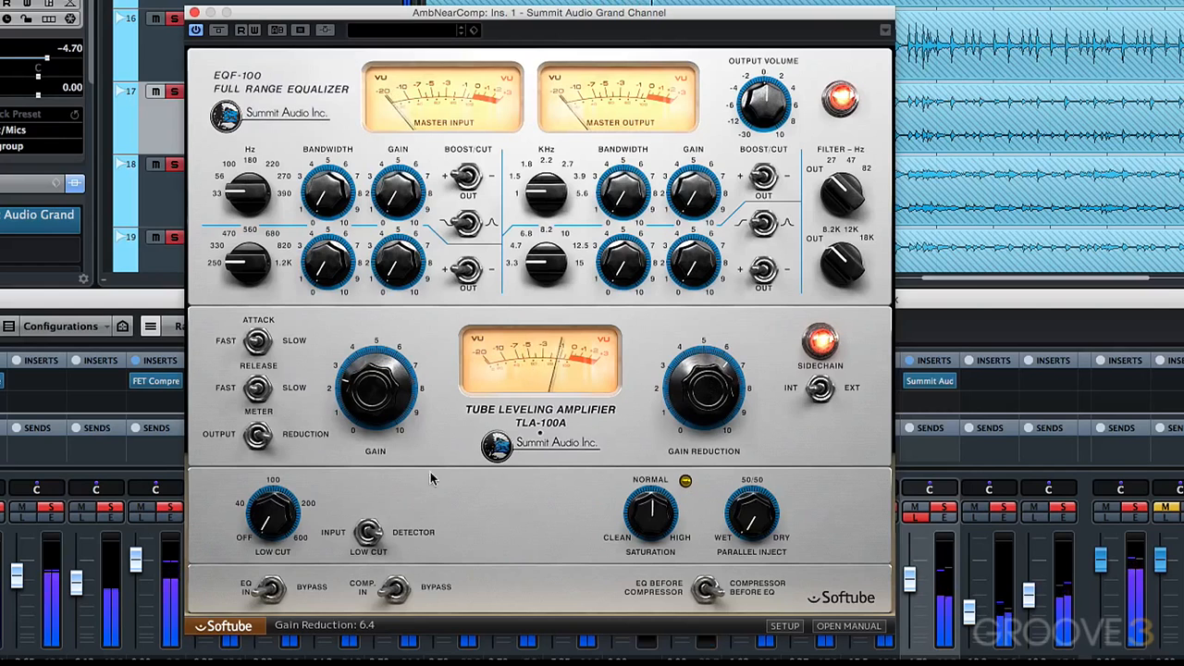
drag(274, 509, 301, 445)
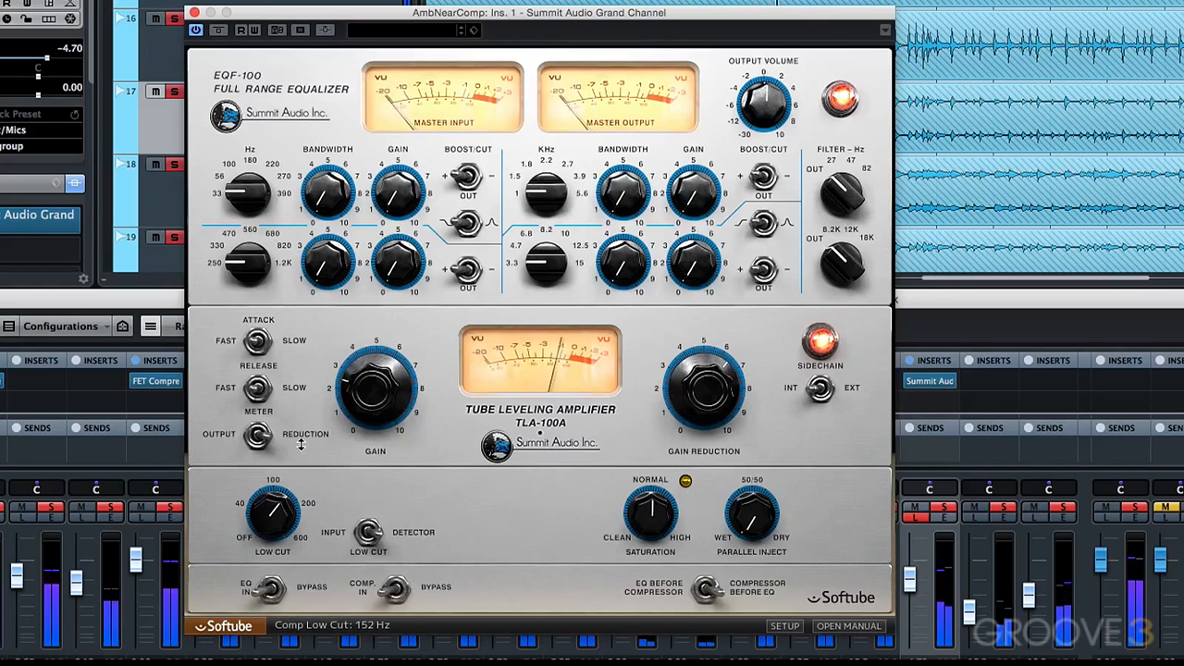
Set the AmbNearComp compressor's attack to Fast and try its release positions, ending on Medium
click(258, 342)
click(259, 344)
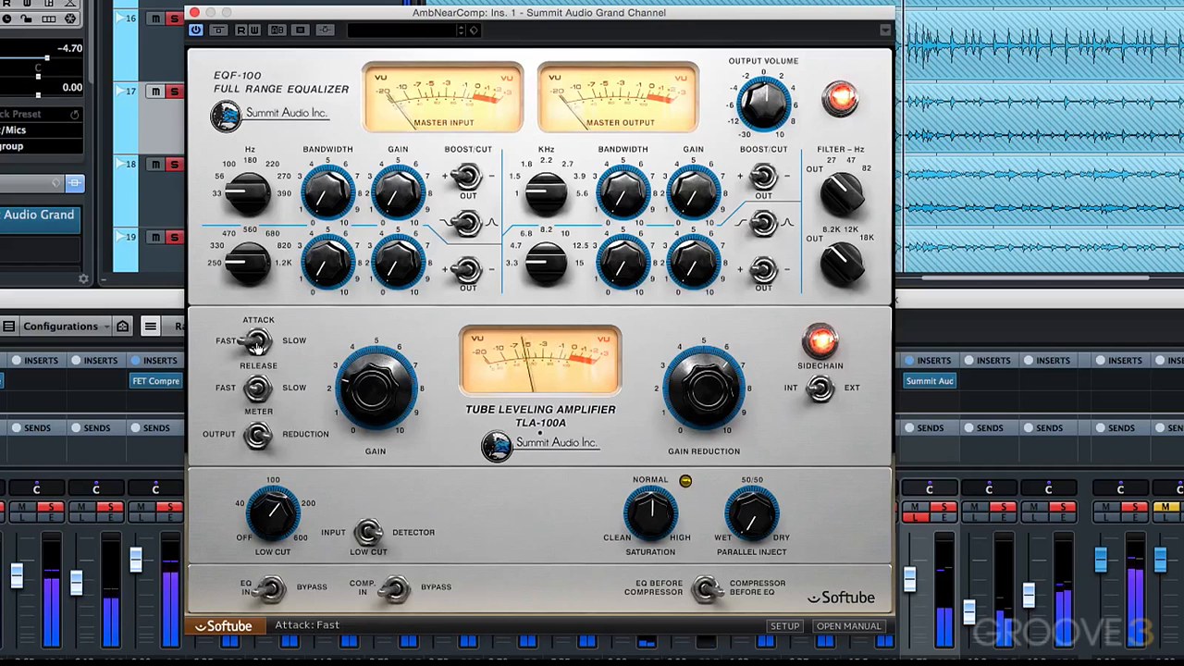
click(258, 342)
click(259, 342)
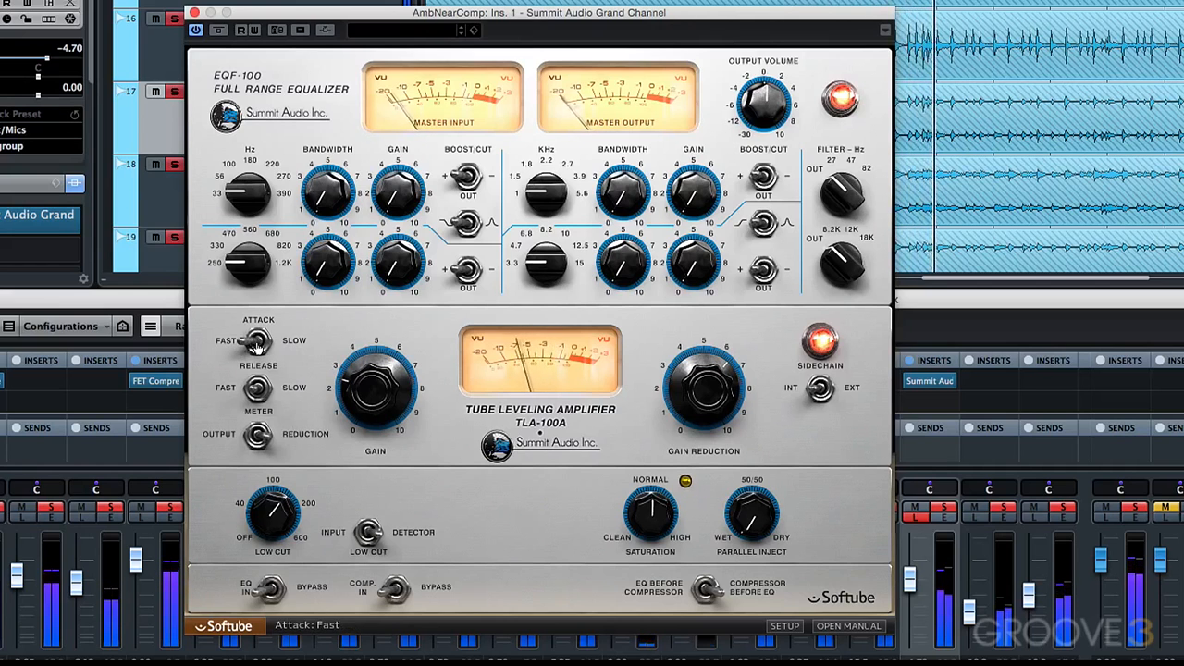
click(250, 393)
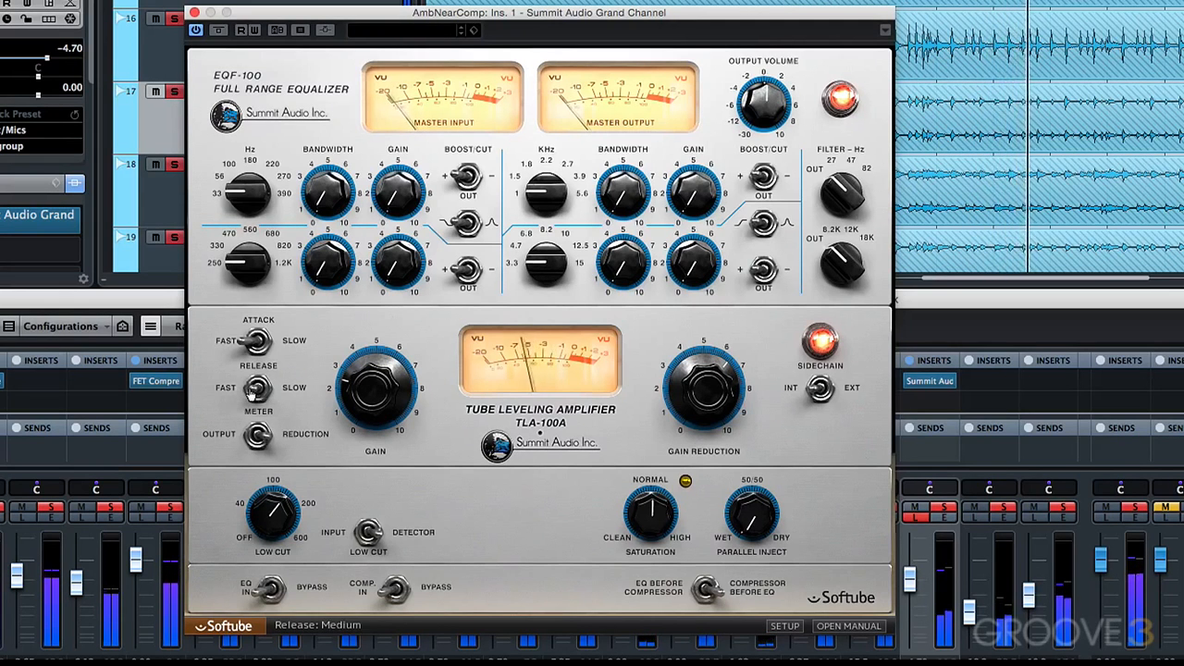
click(250, 393)
click(251, 393)
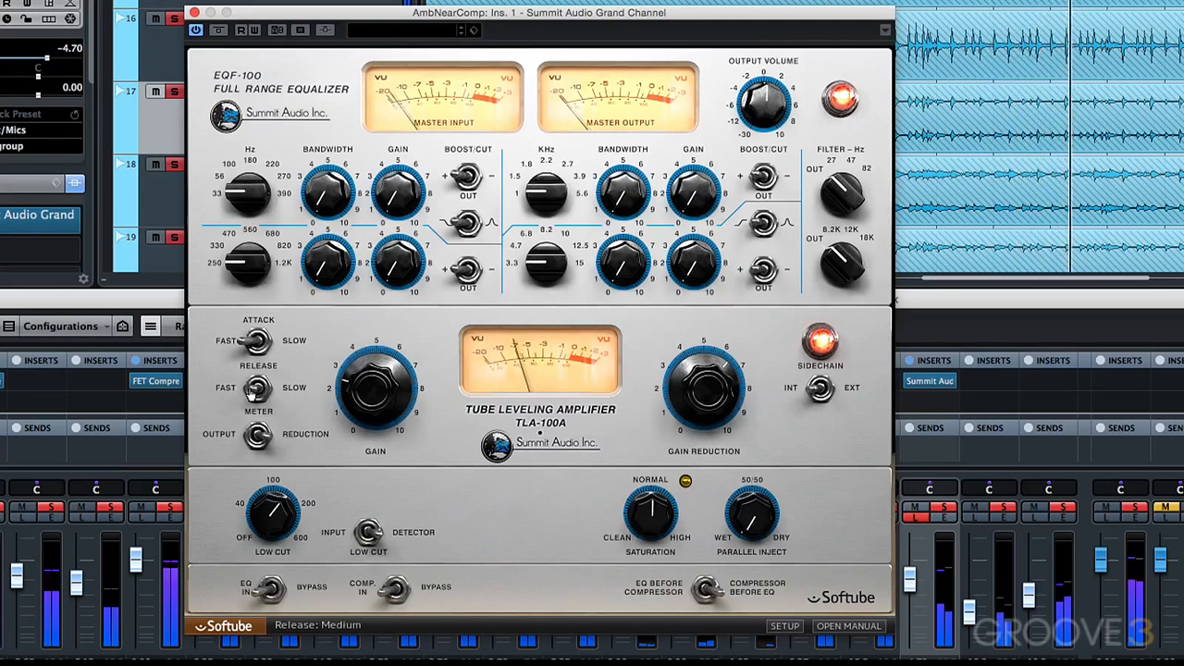
Set the Grand Channel's saturation to 4.2 and compressor gain to 10.3 dB, checking against the bypassed signal
click(380, 400)
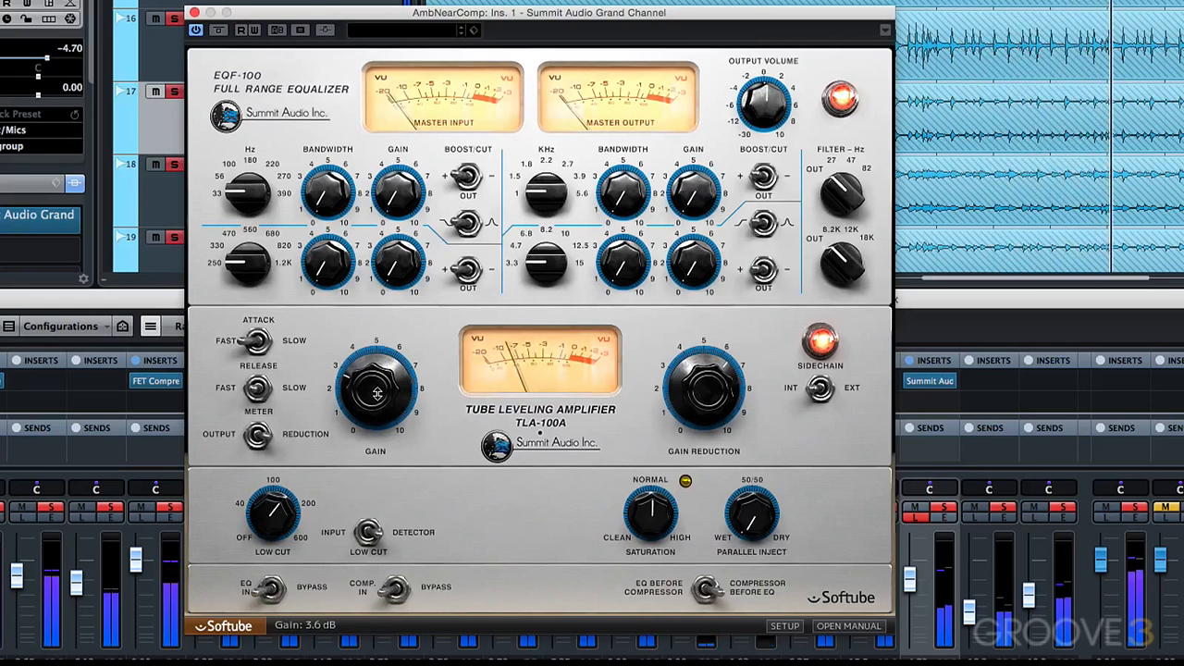
drag(646, 521, 645, 484)
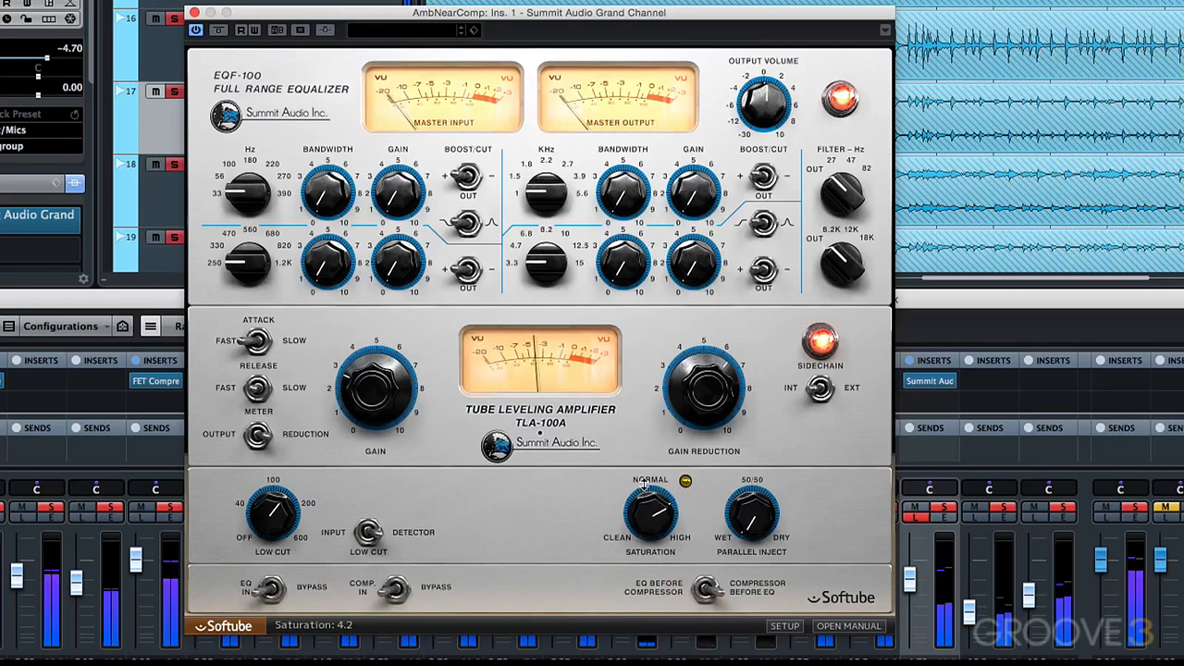
click(219, 30)
click(219, 30)
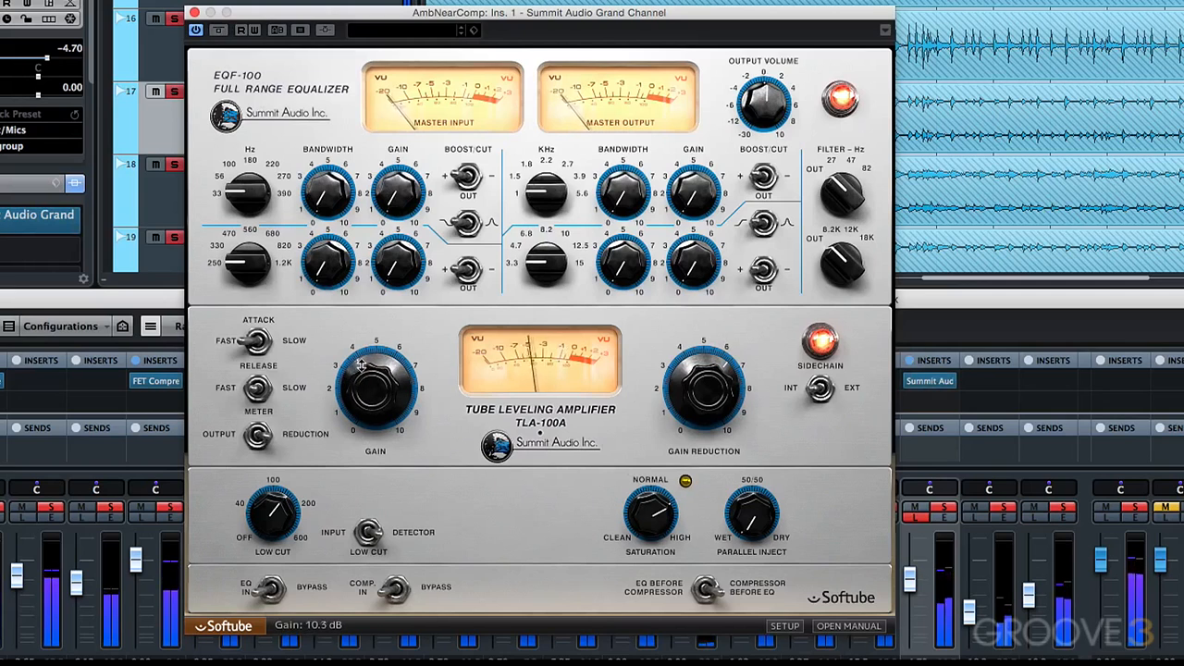
Compare the sound repeatedly with the AmbNearComp Grand Channel bypassed and active
click(219, 31)
click(219, 31)
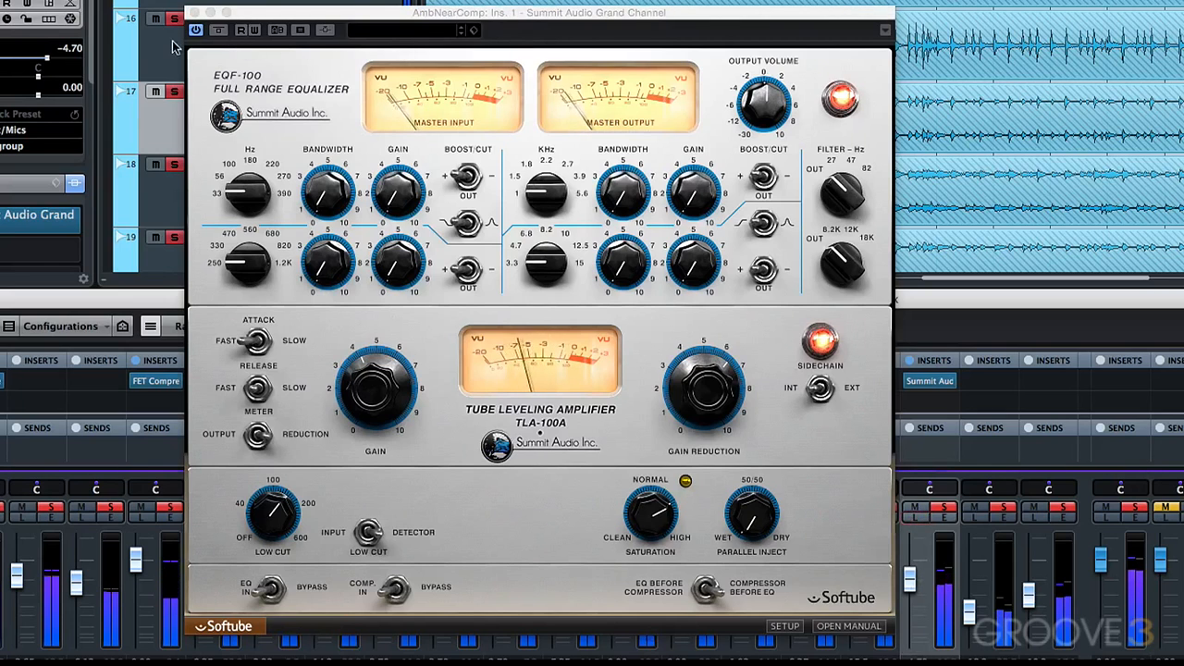
click(220, 32)
click(219, 32)
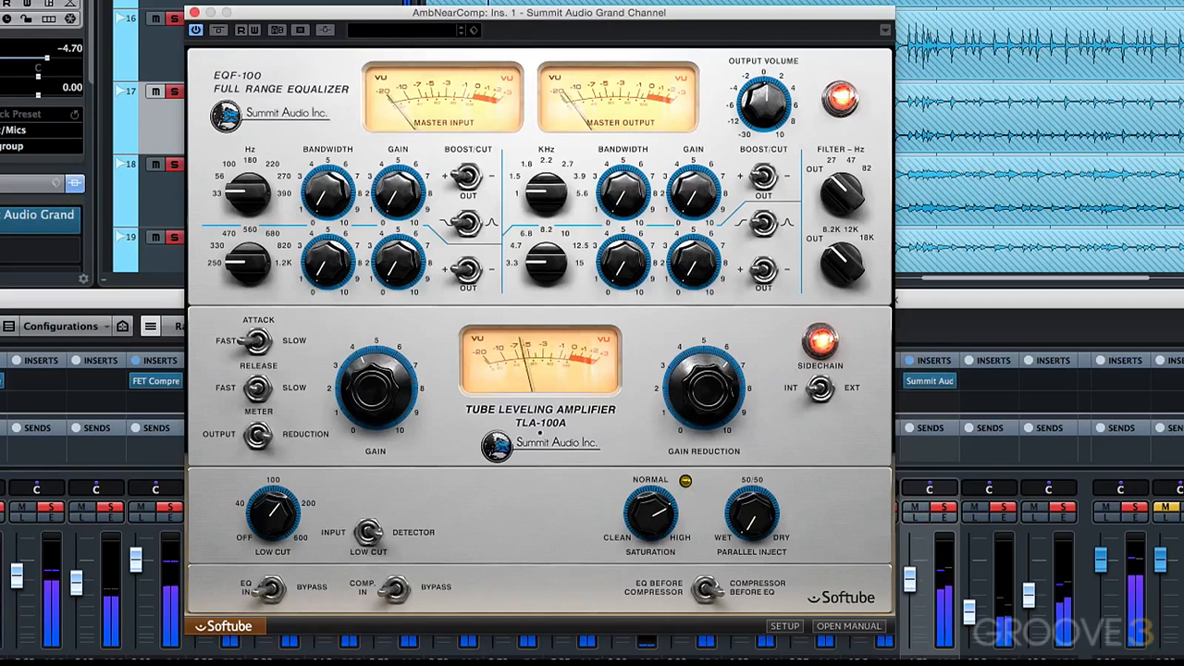
click(216, 31)
click(217, 31)
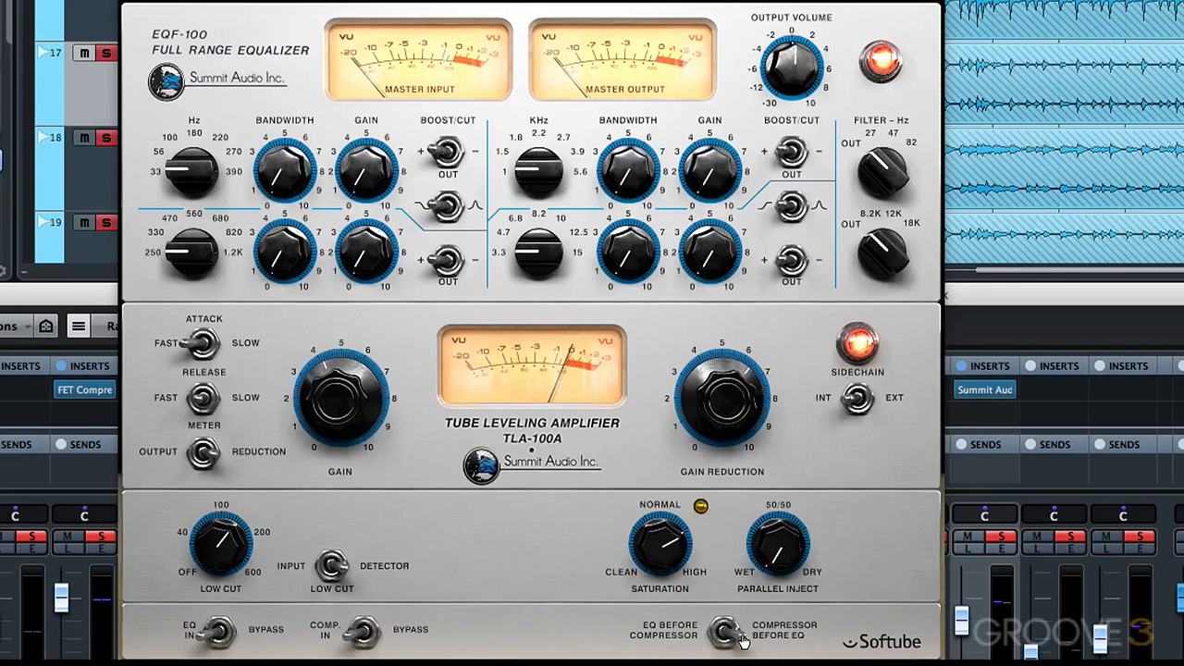
Toggle the EQ/compressor order and set the EQ's low-mid band to a cut at 470 Hz with gain about 3.5
click(718, 637)
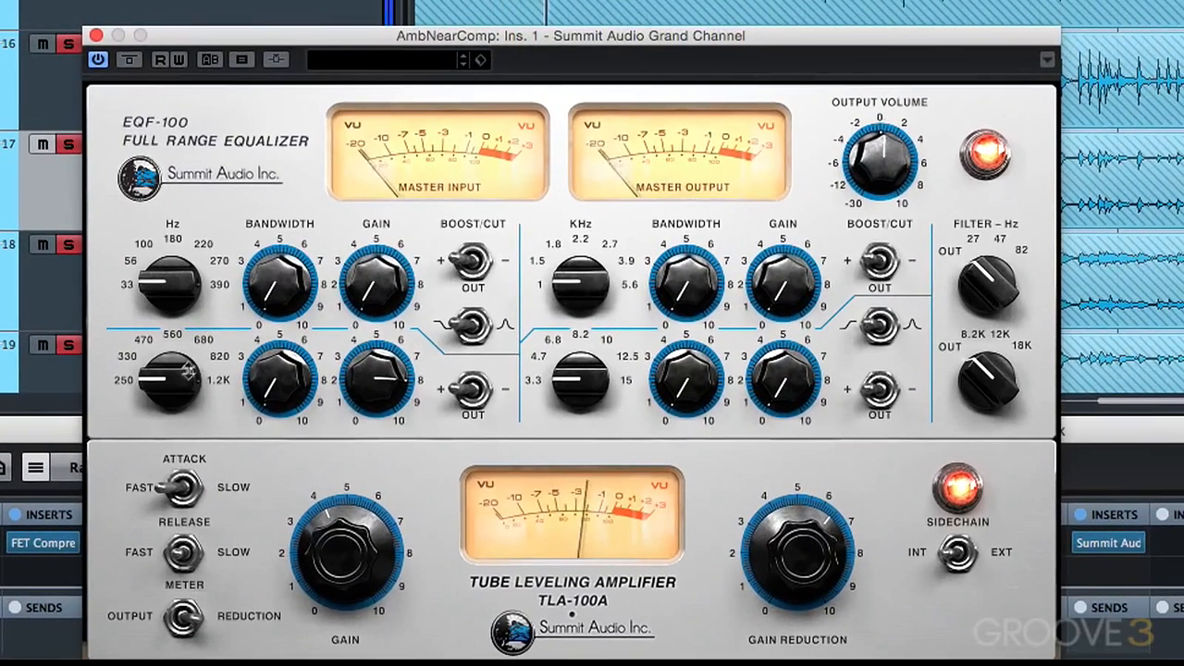
mouse_move(172, 379)
mouse_down()
mouse_move(174, 363)
mouse_move(168, 381)
mouse_up()
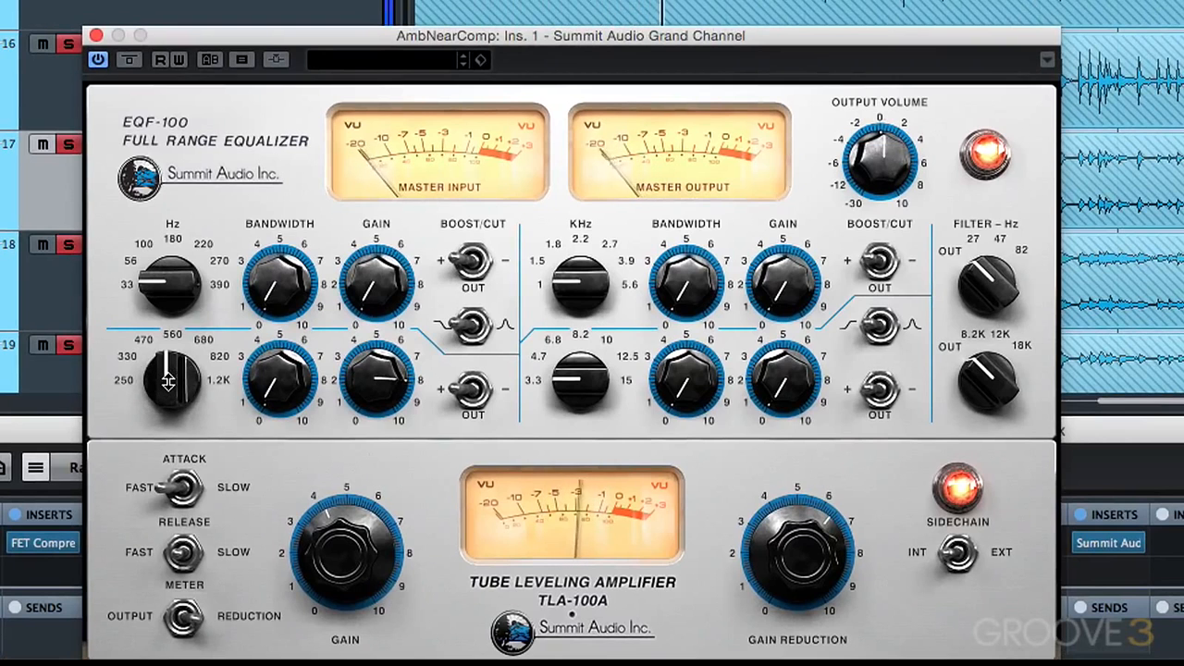
scroll(168, 382, down, 1)
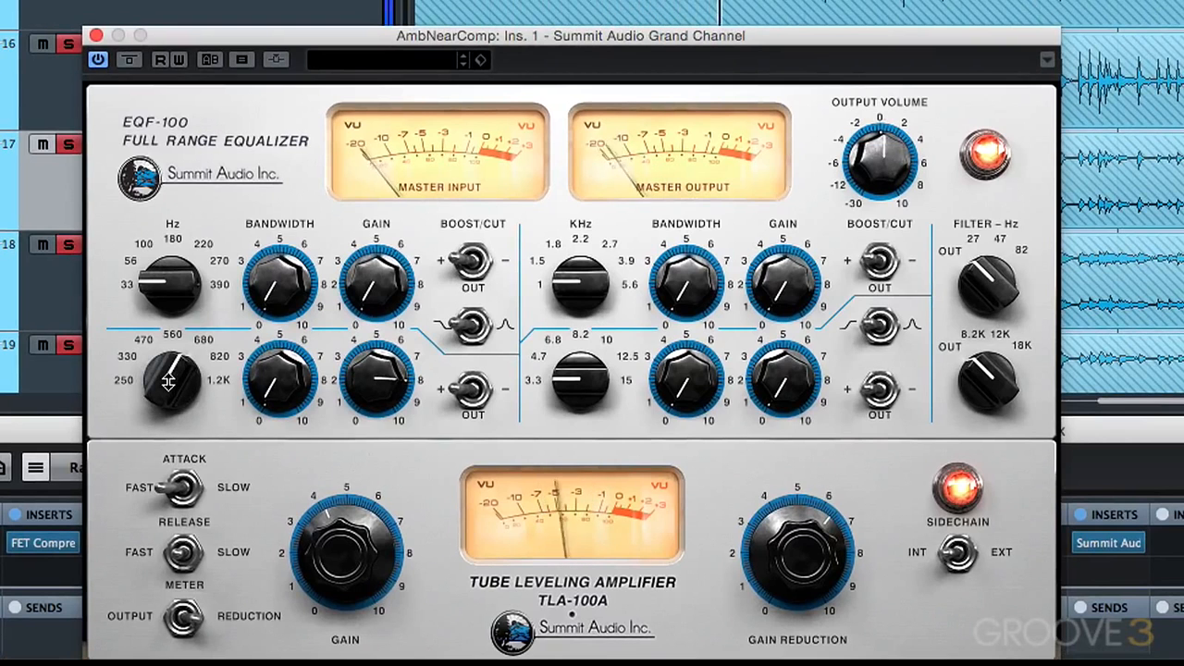
scroll(169, 382, up, 1)
scroll(167, 381, down, 1)
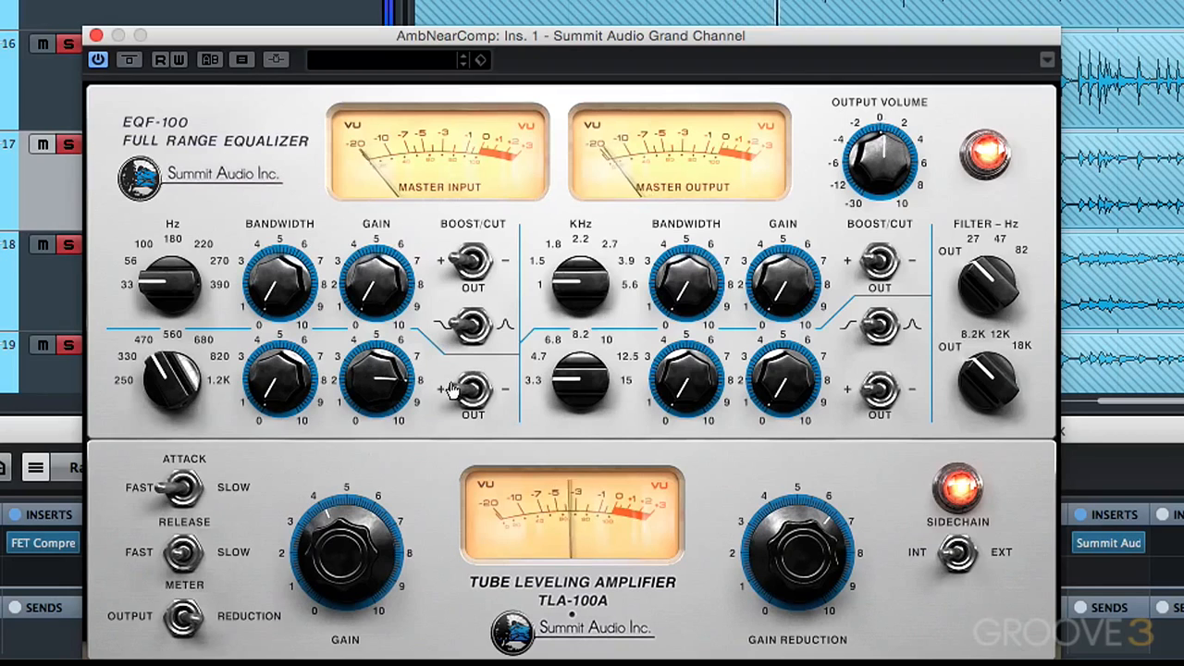
drag(391, 375, 383, 443)
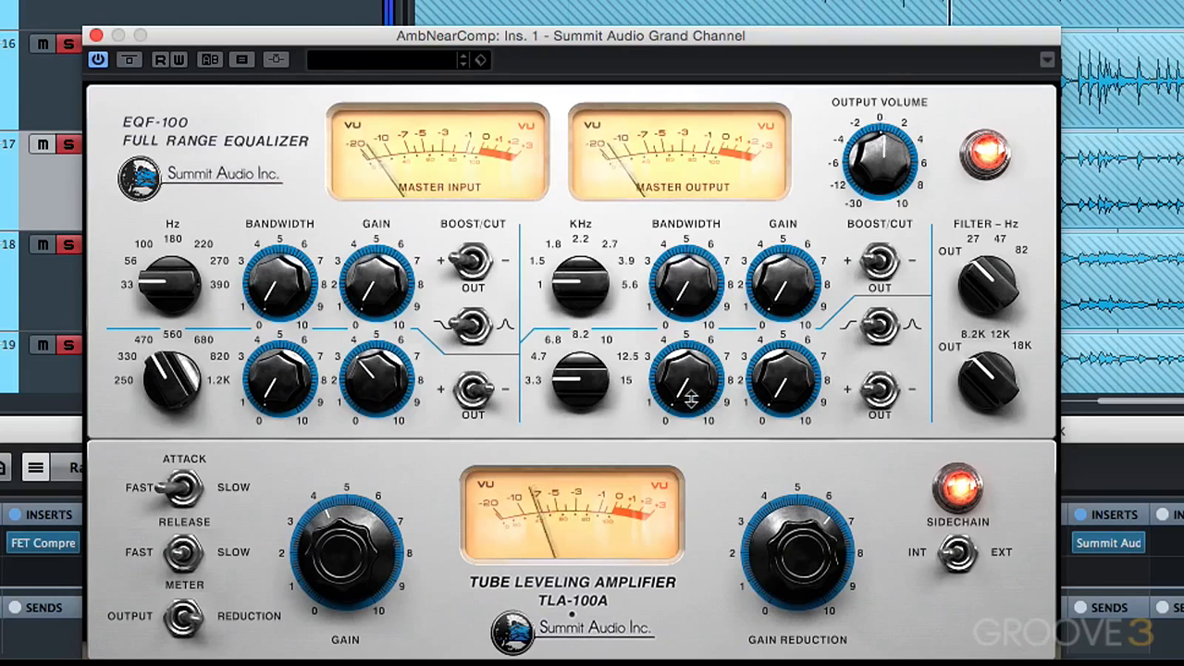
Set the AmbNearComp EQ's upper high band to 10 kHz with gain about 2, and its low-frequency filter to 82 Hz
drag(780, 388, 783, 345)
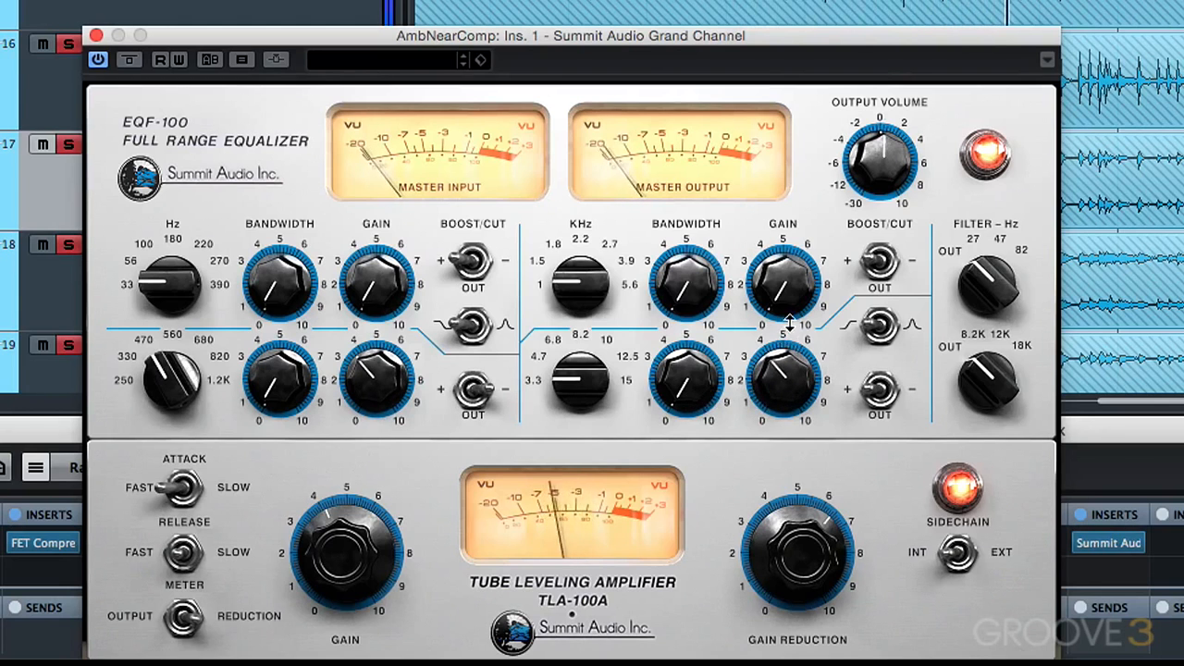
drag(595, 398, 595, 380)
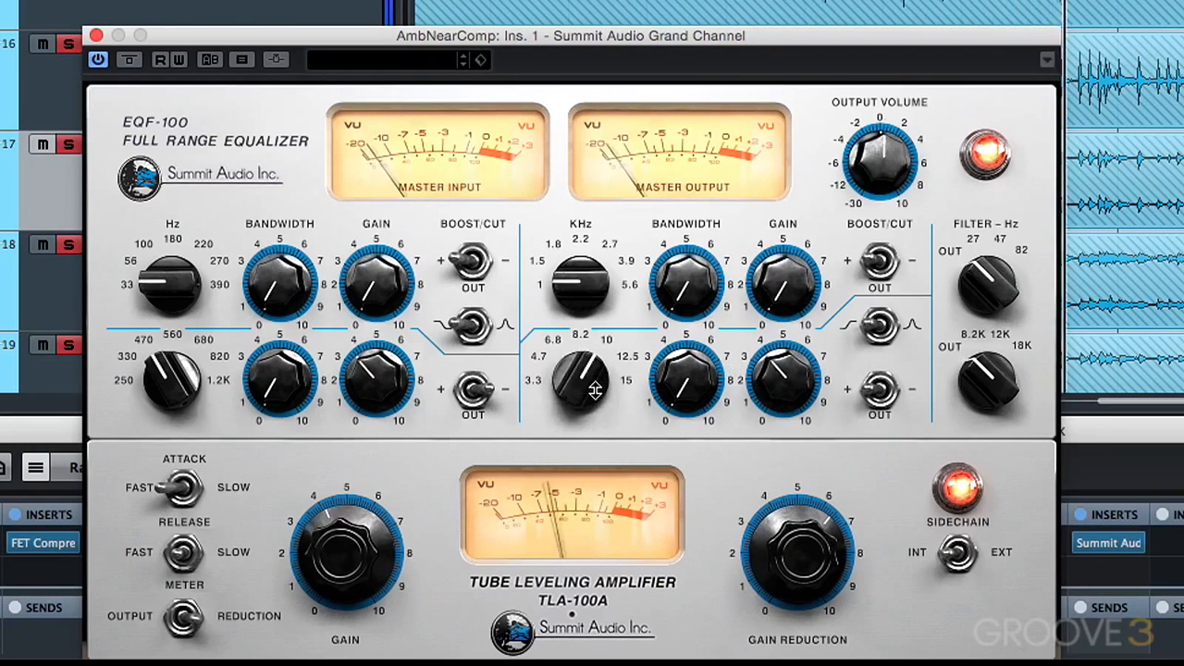
drag(779, 374, 780, 425)
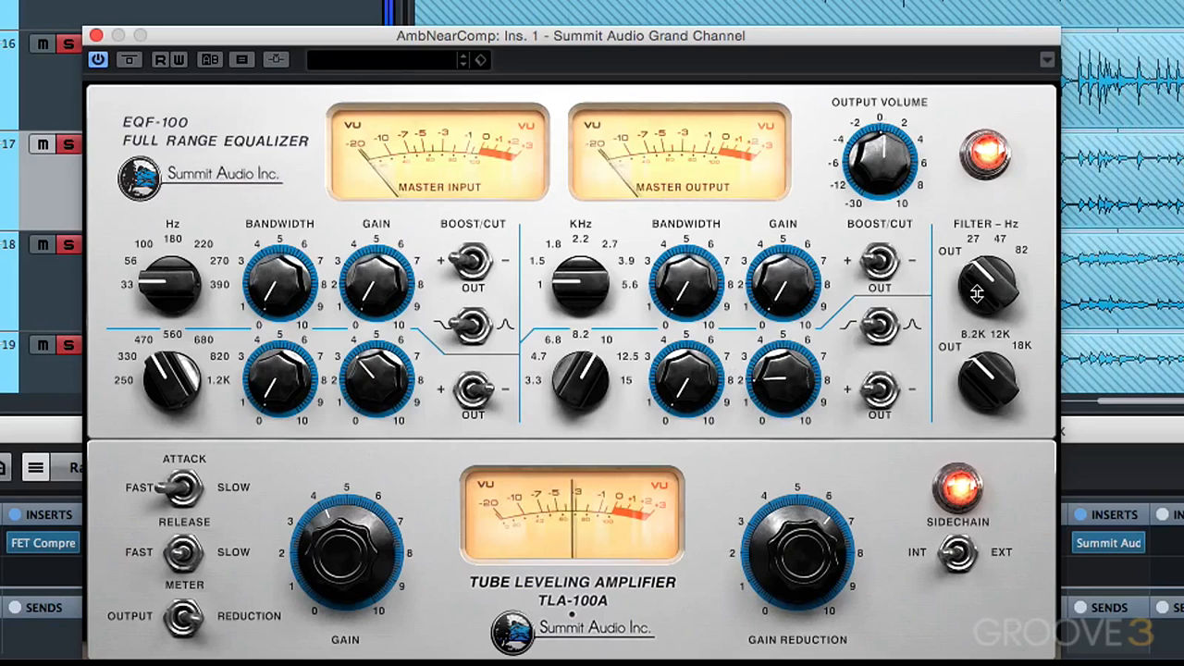
drag(985, 291, 984, 268)
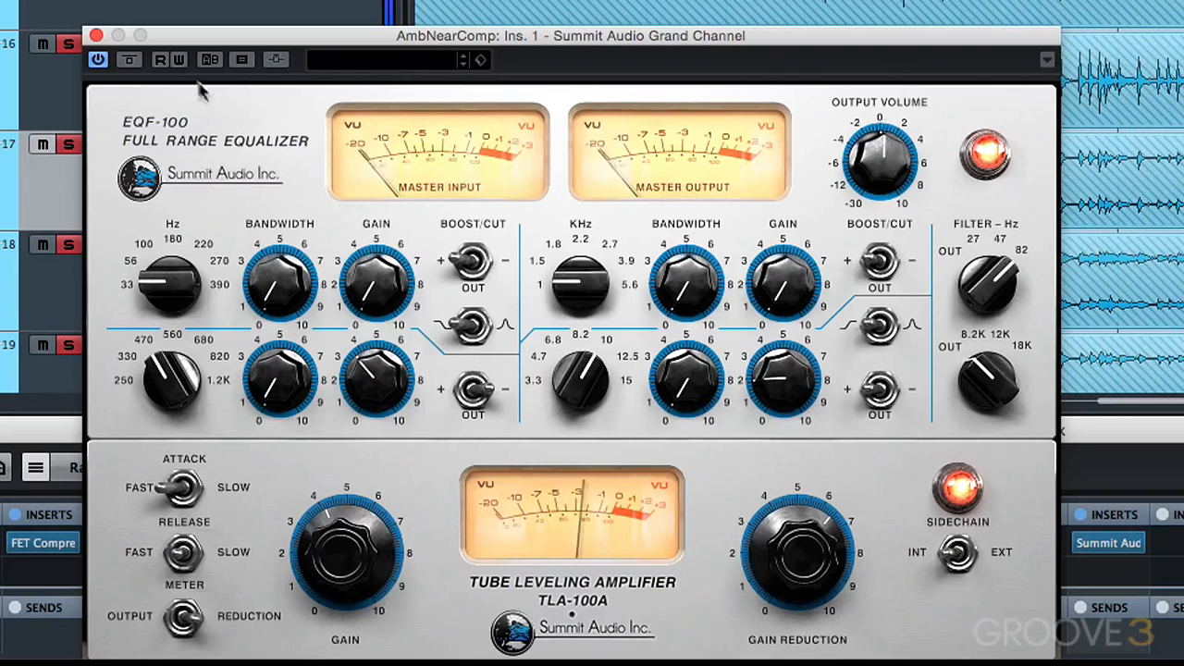
Raise the Grand Channel's output volume slightly above 0 while comparing the bypassed and active signal
click(131, 60)
click(130, 60)
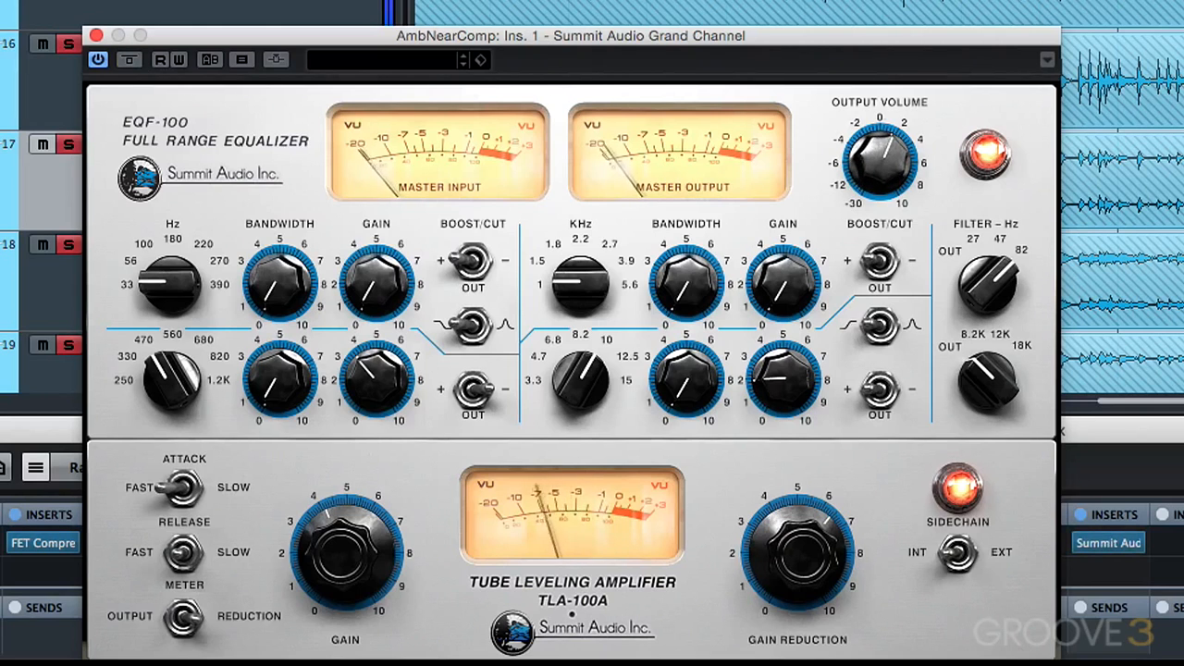
click(133, 63)
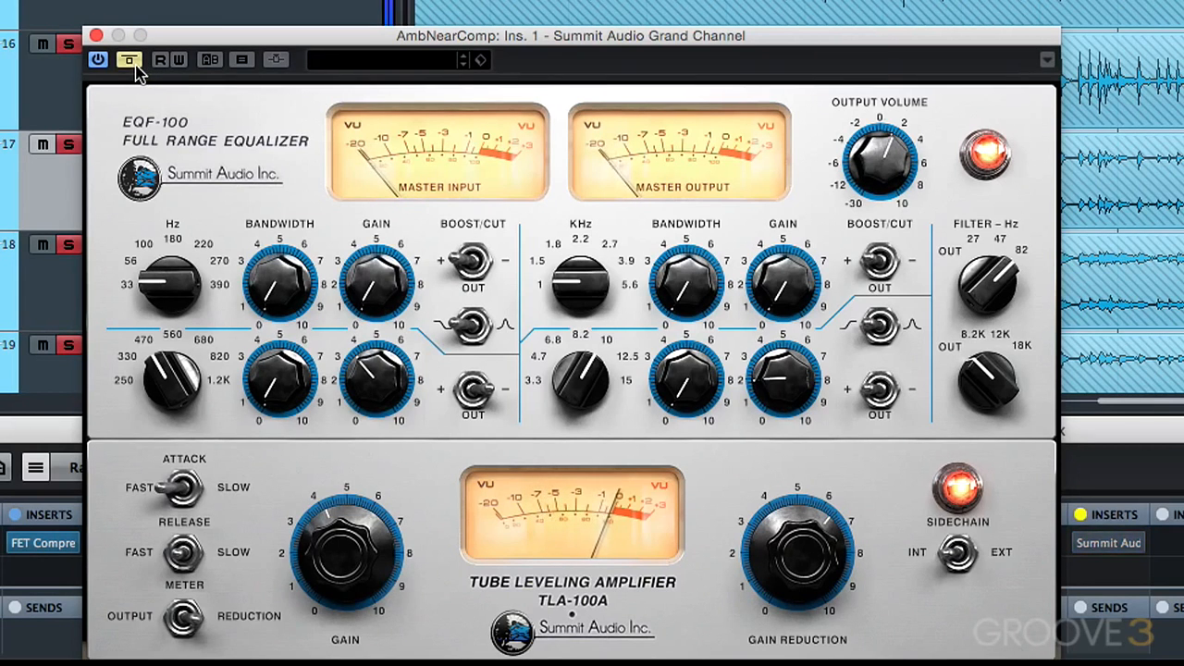
click(131, 62)
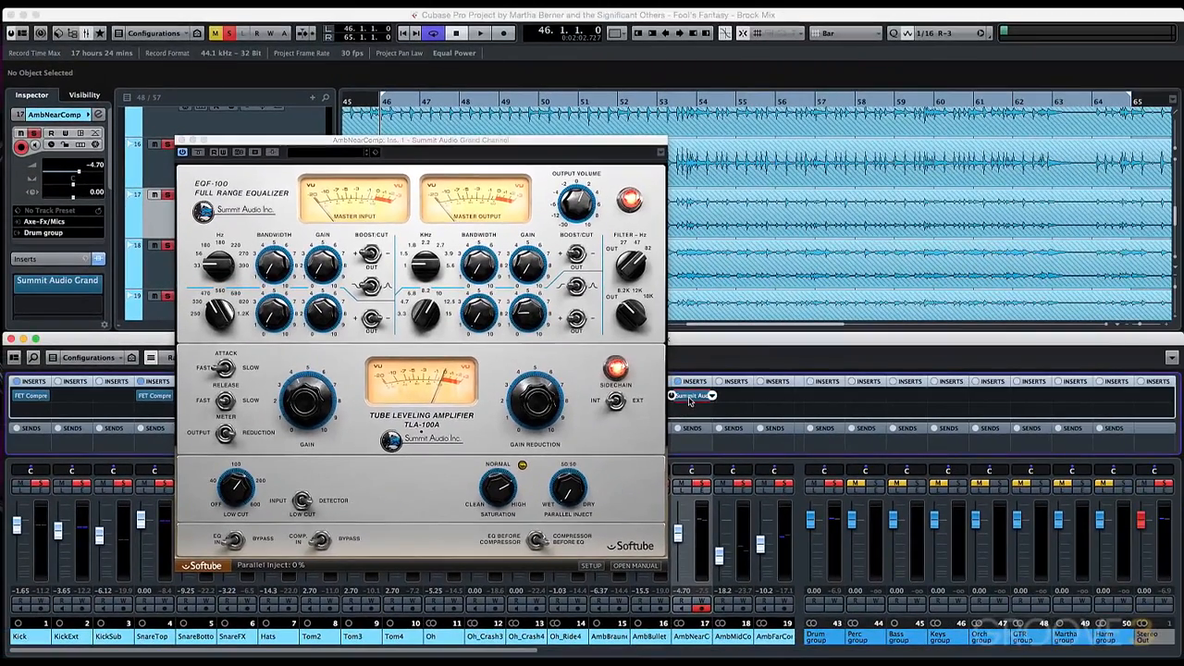
Close the Grand Channel and insert a FET Compressor on the Drum group channel, placing its window over the mixer
click(911, 400)
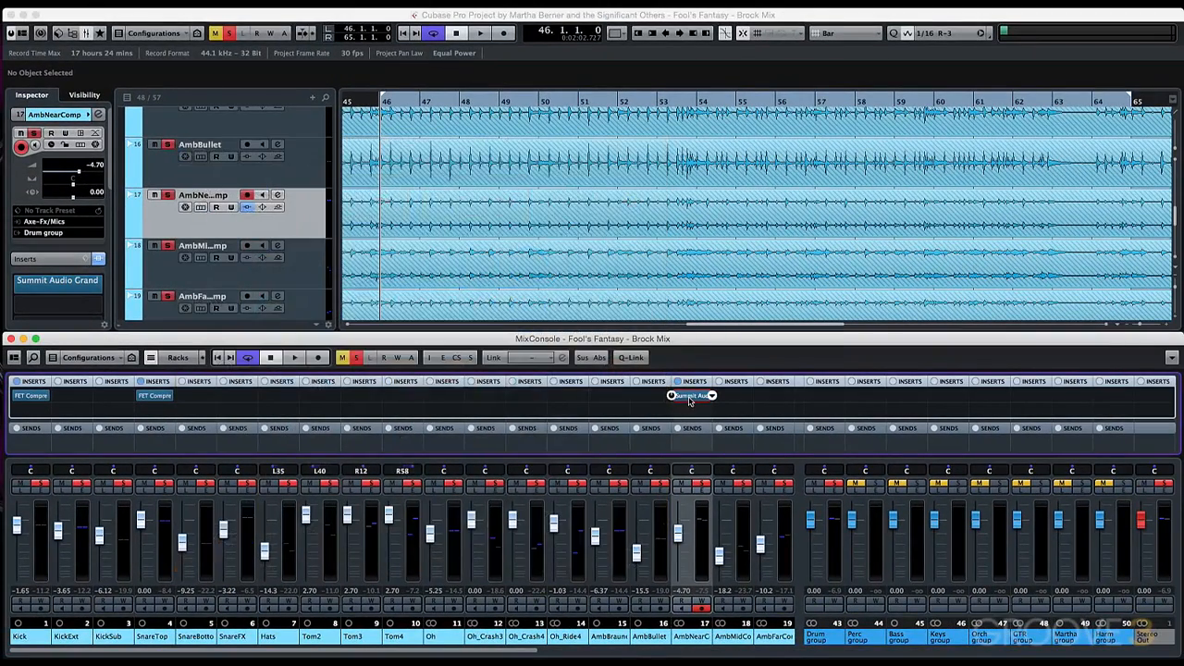
click(832, 546)
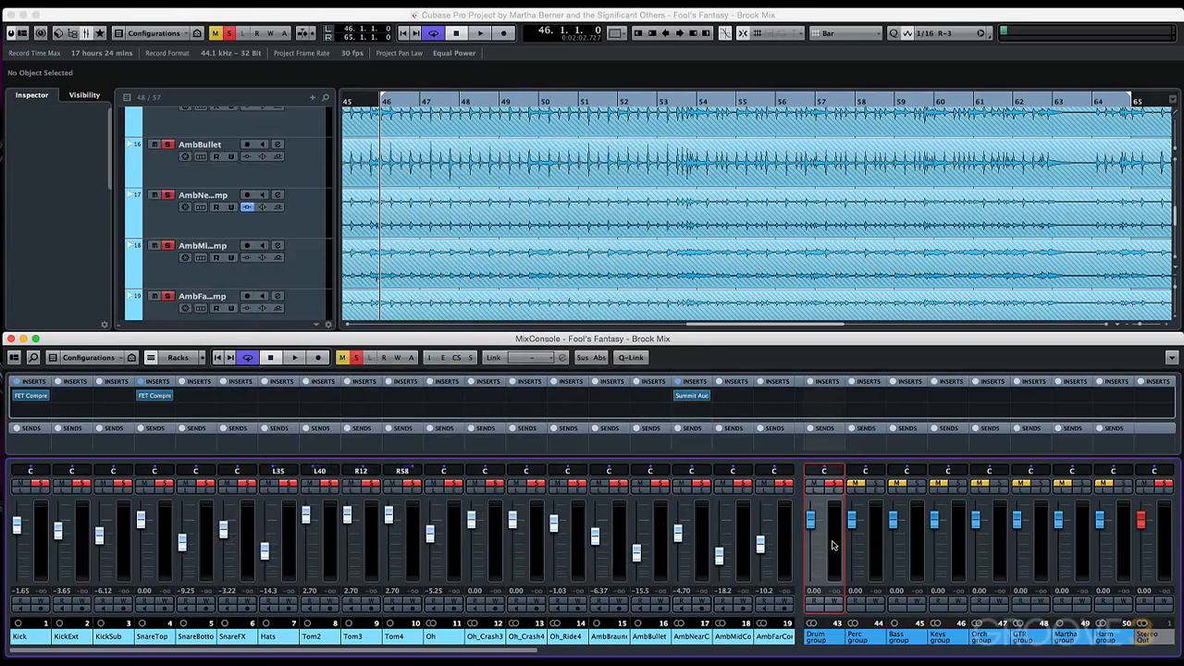
click(831, 396)
text(f)
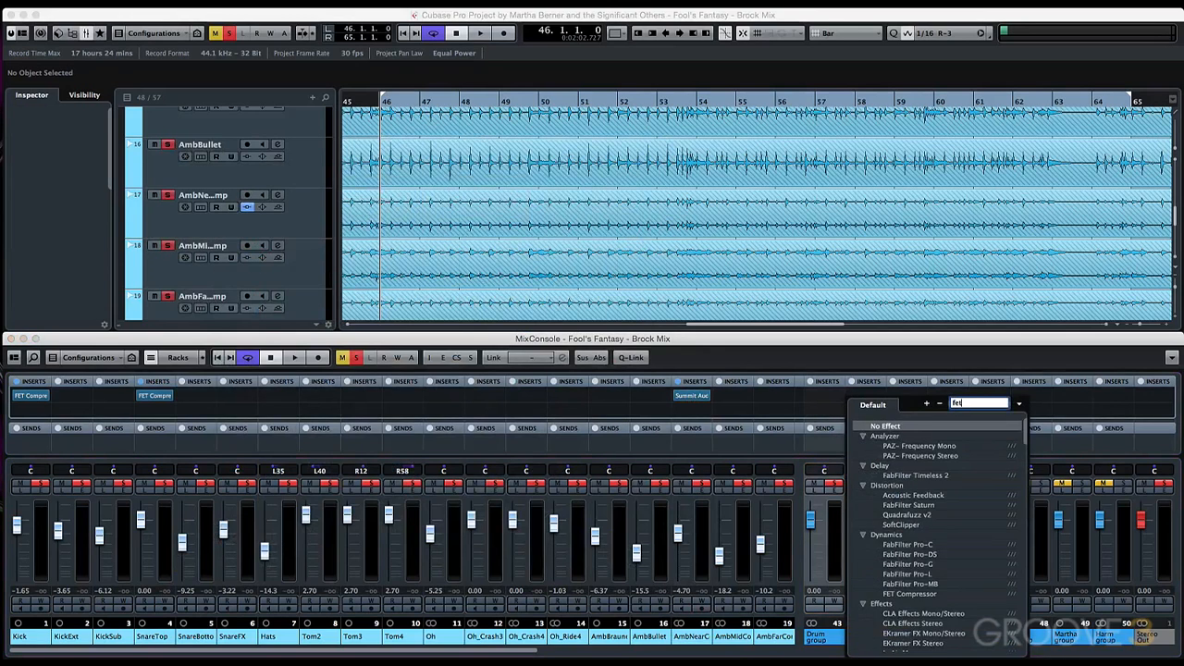
text(et)
click(919, 437)
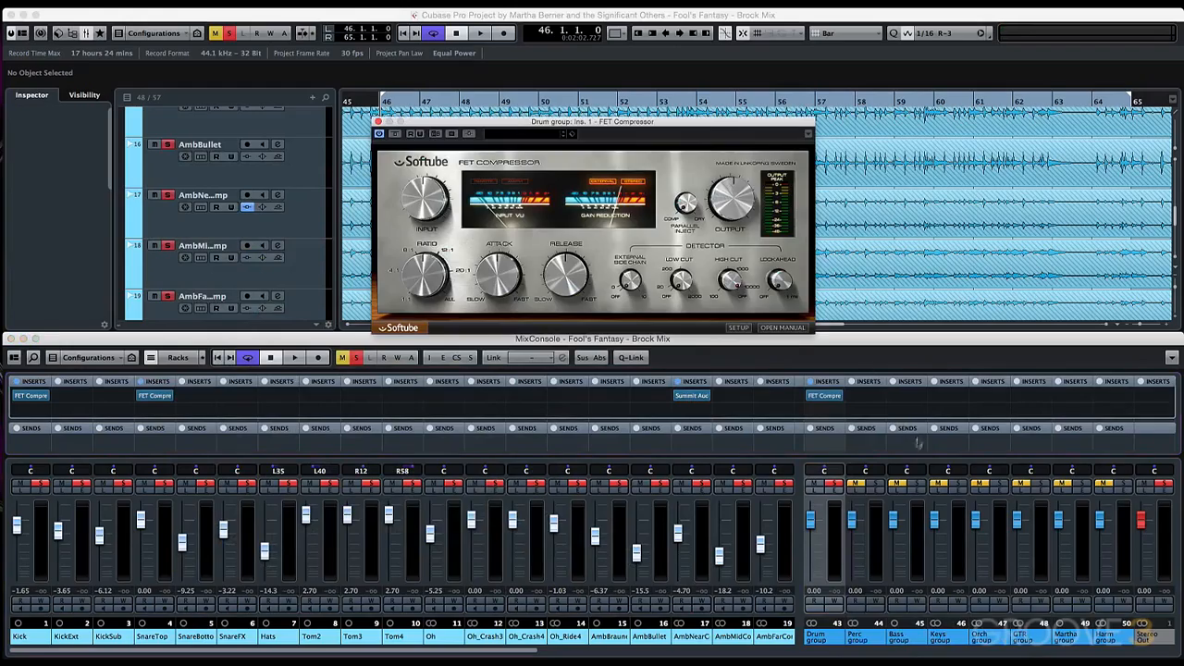
drag(707, 126, 693, 322)
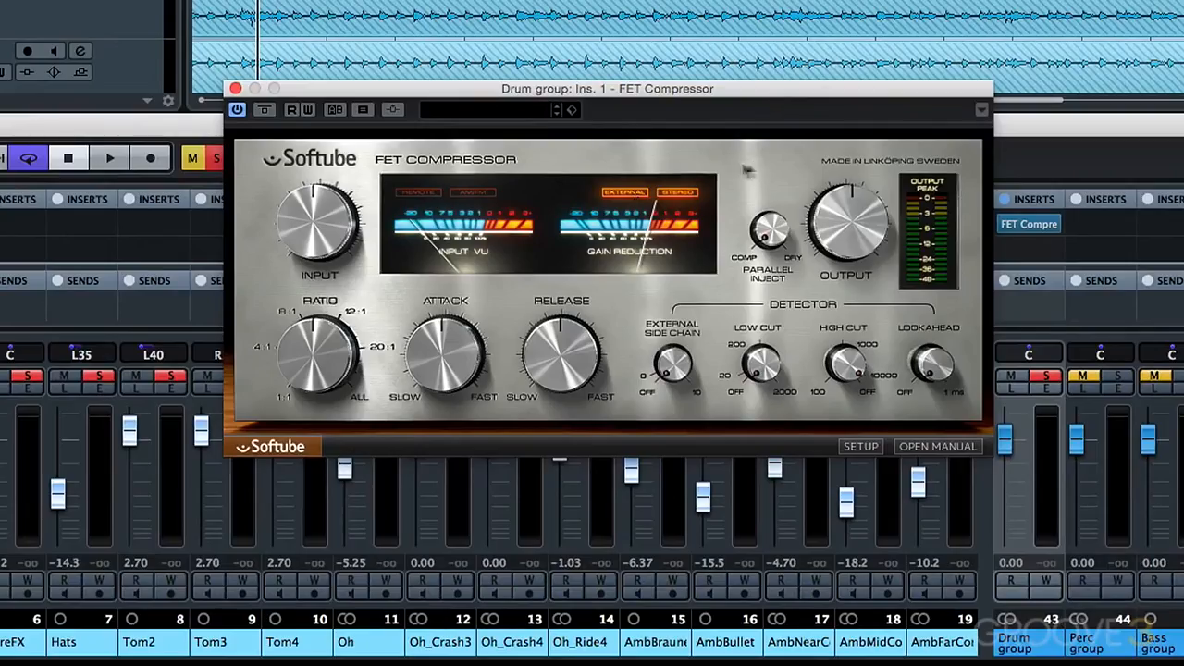
Set the Drum group compressor's ratio to All, input to 19.5 dB, output to -19.4 dB, attack to 8.2 and release to 5.8 during playback
click(362, 400)
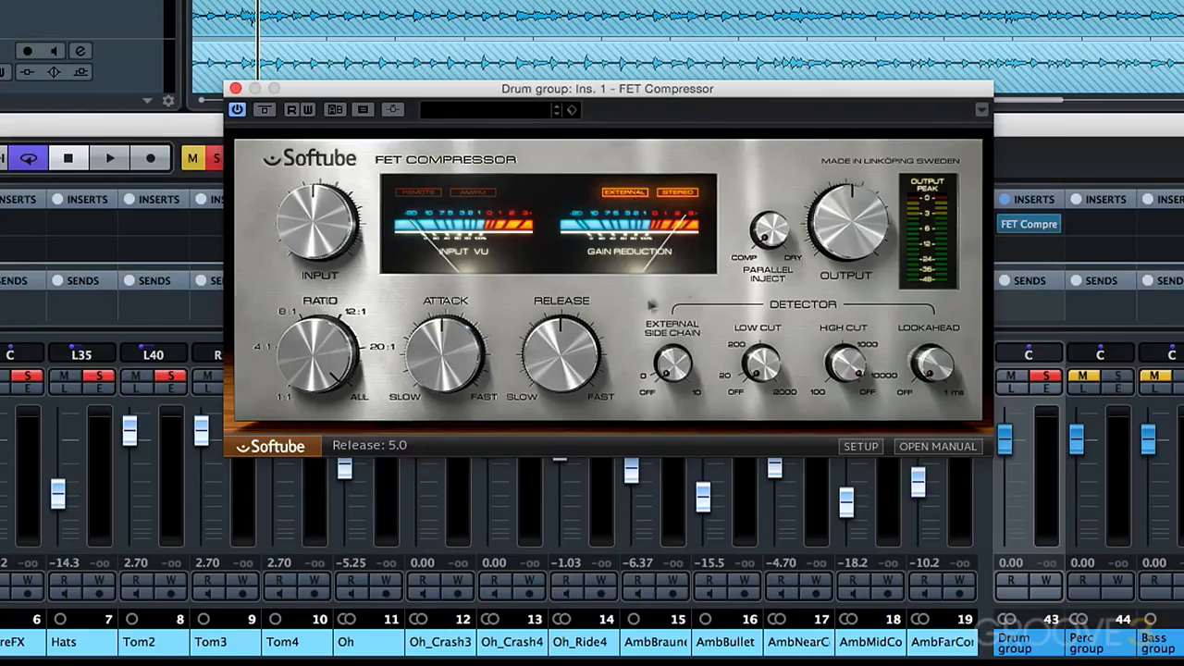
mouse_move(768, 239)
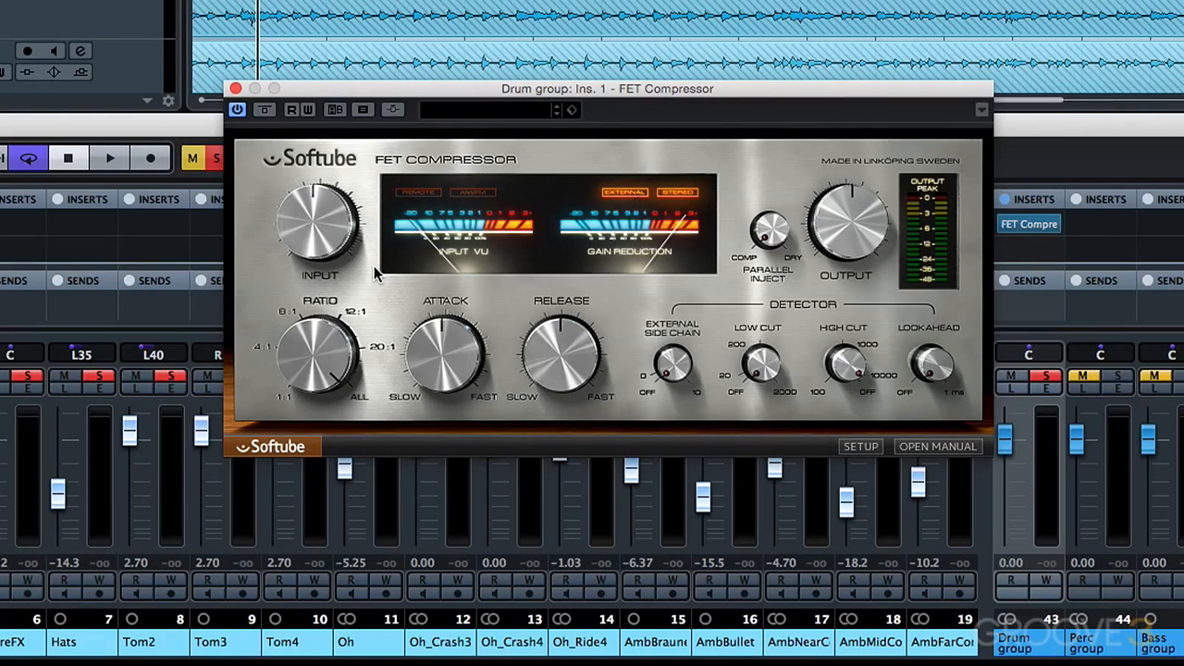
mouse_move(347, 262)
key(space)
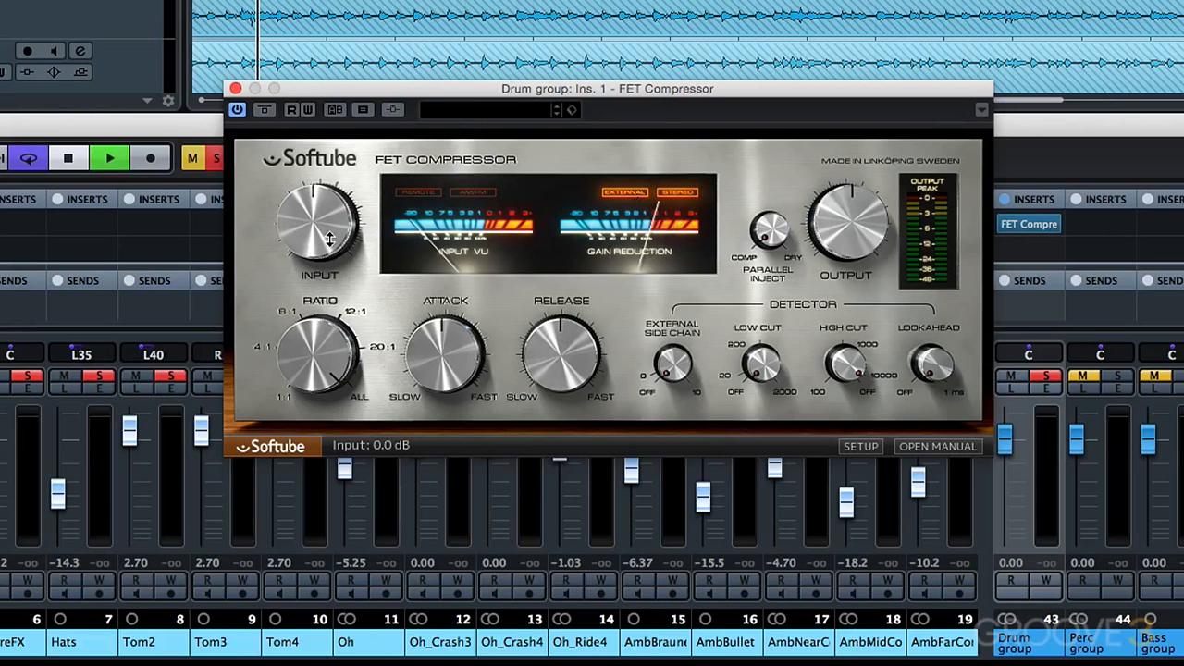
drag(337, 236, 329, 192)
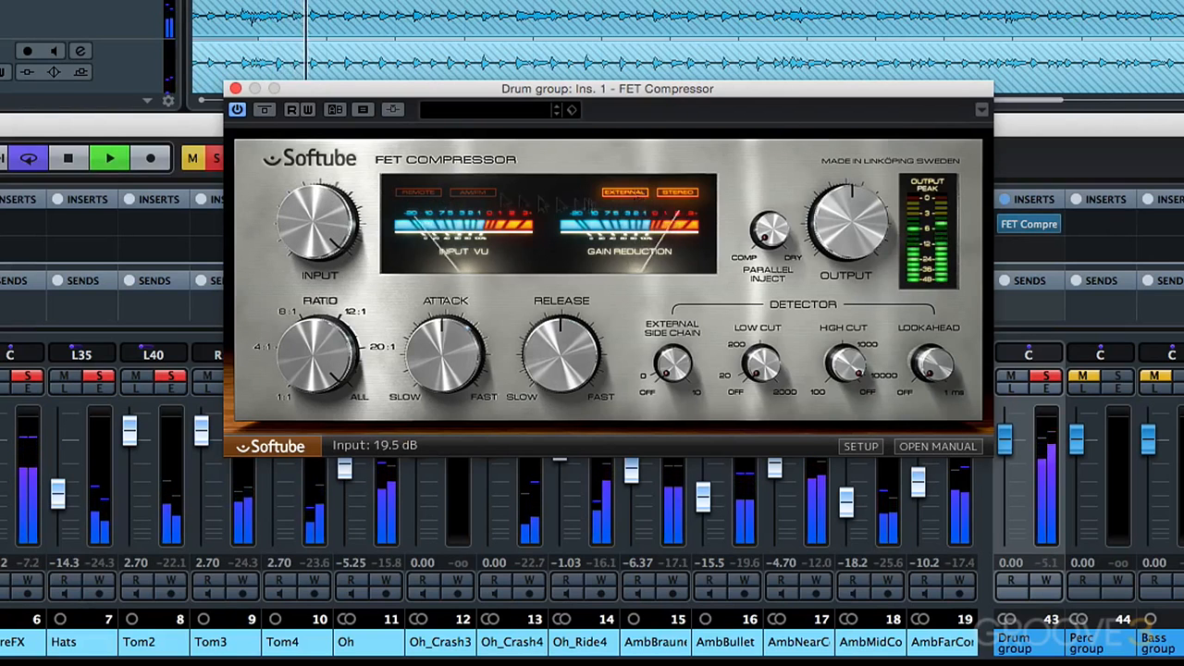
drag(842, 223, 841, 259)
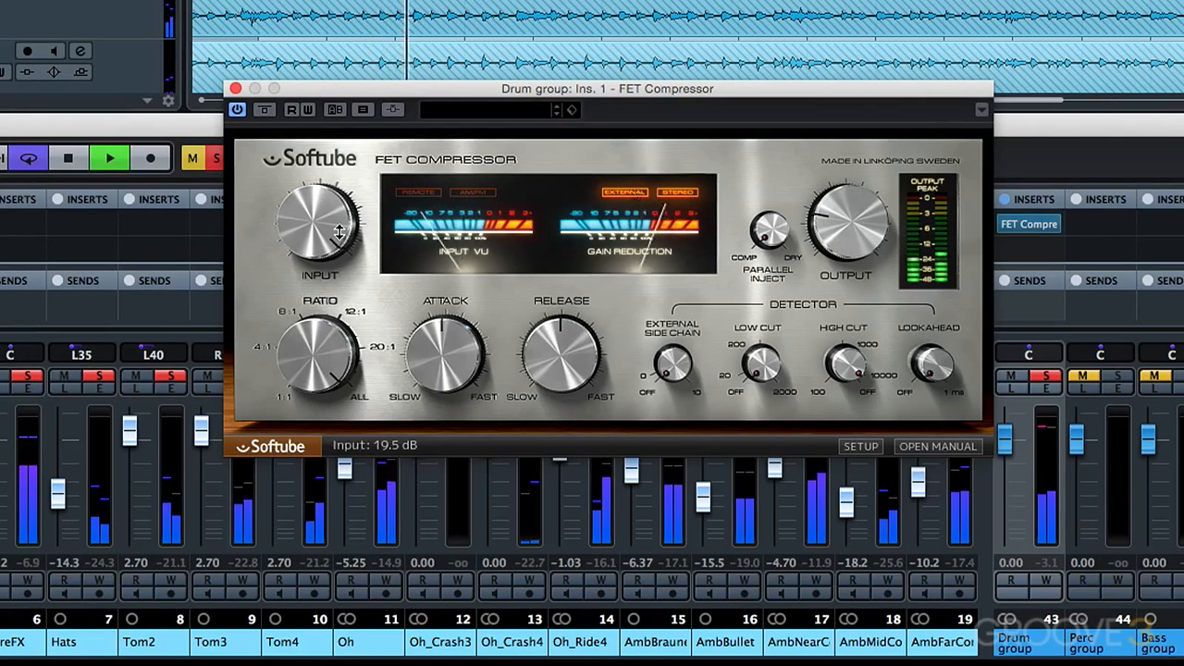
drag(441, 340, 441, 328)
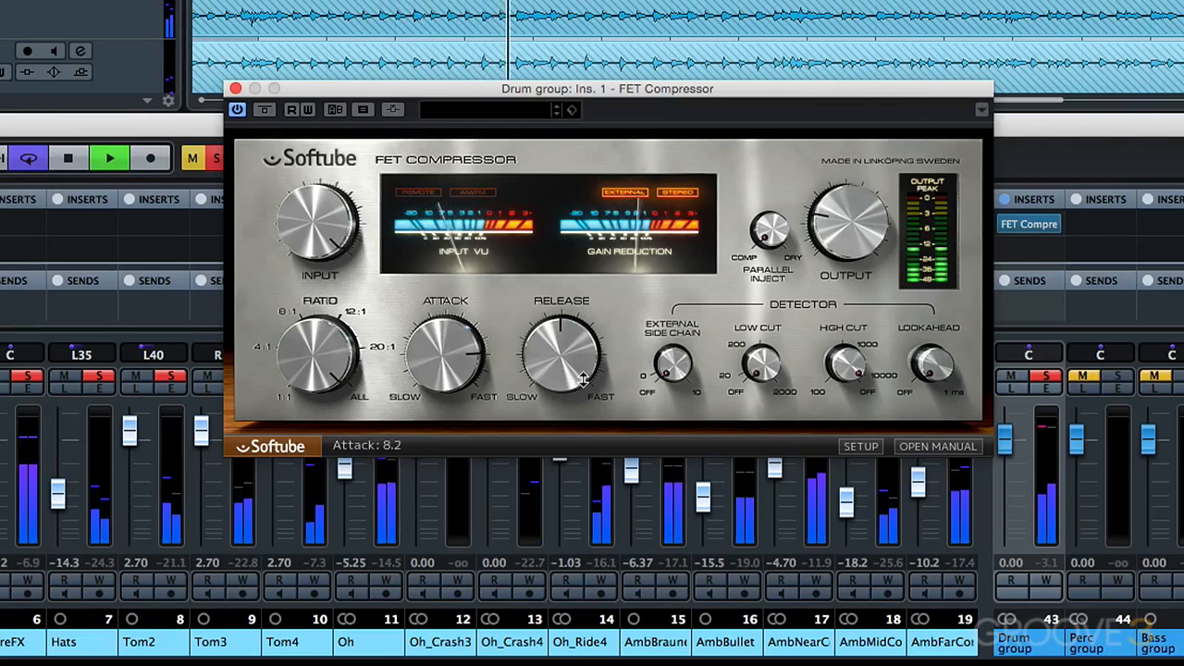
mouse_move(578, 368)
mouse_down()
mouse_move(578, 348)
mouse_move(580, 366)
mouse_up()
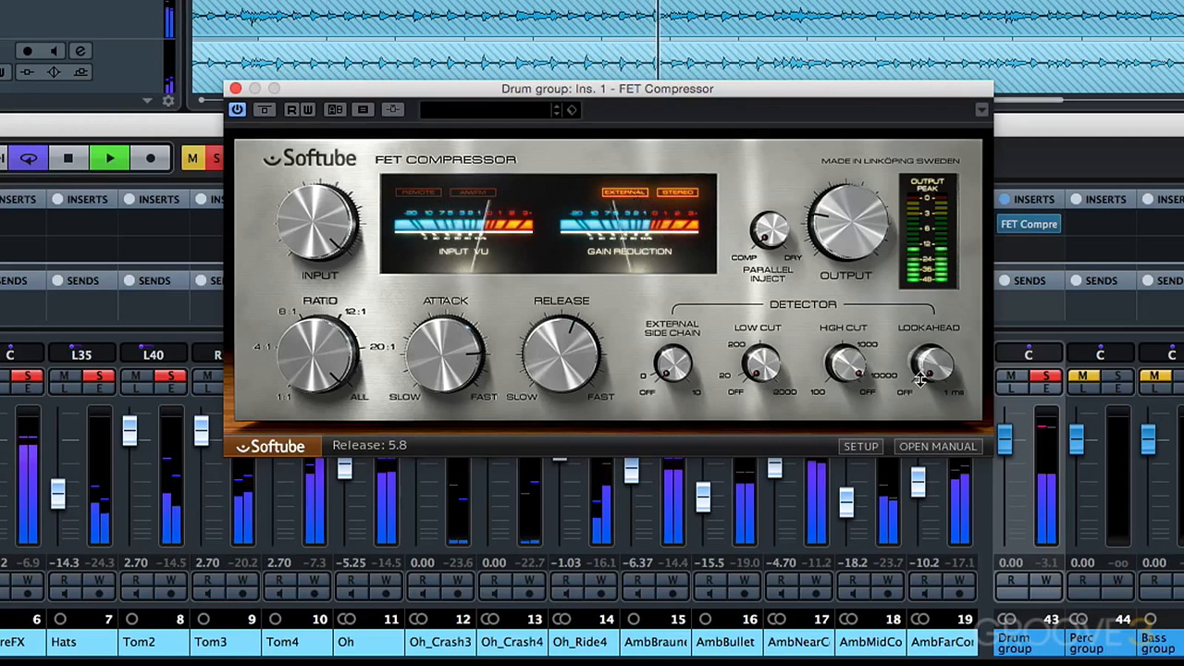
Set the compressor's detector lookahead to 1 ms, low cut to 1352 Hz and high cut to 892 Hz, with parallel inject at 0.830
drag(924, 378, 925, 328)
drag(767, 371, 770, 282)
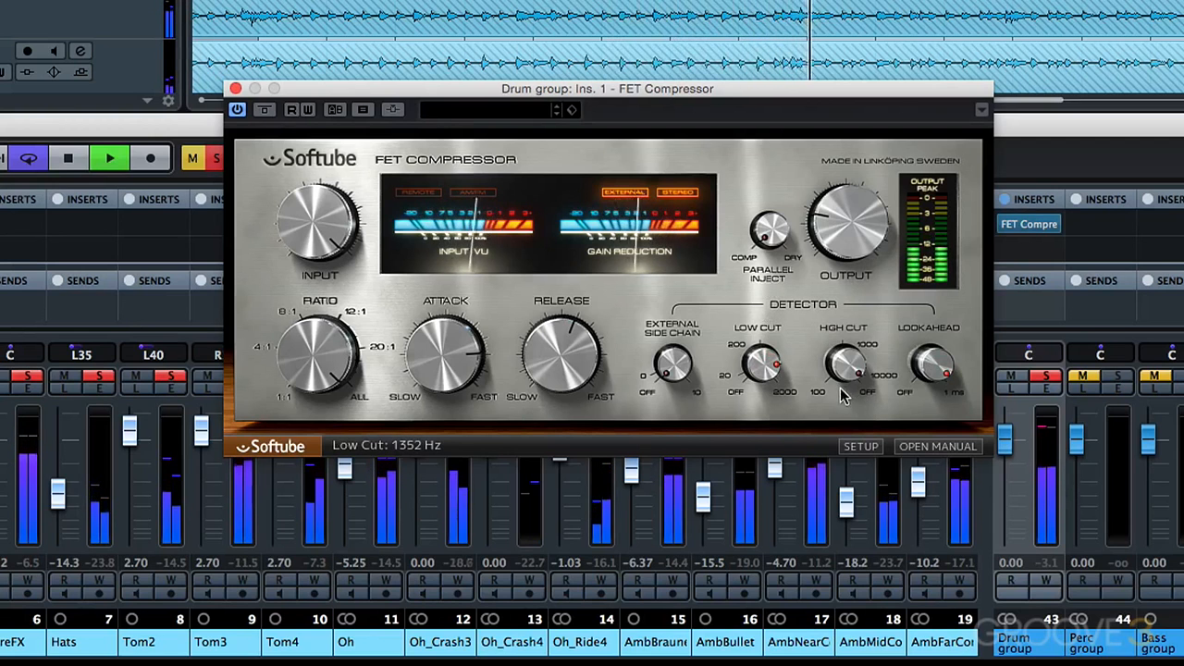
drag(846, 370, 857, 427)
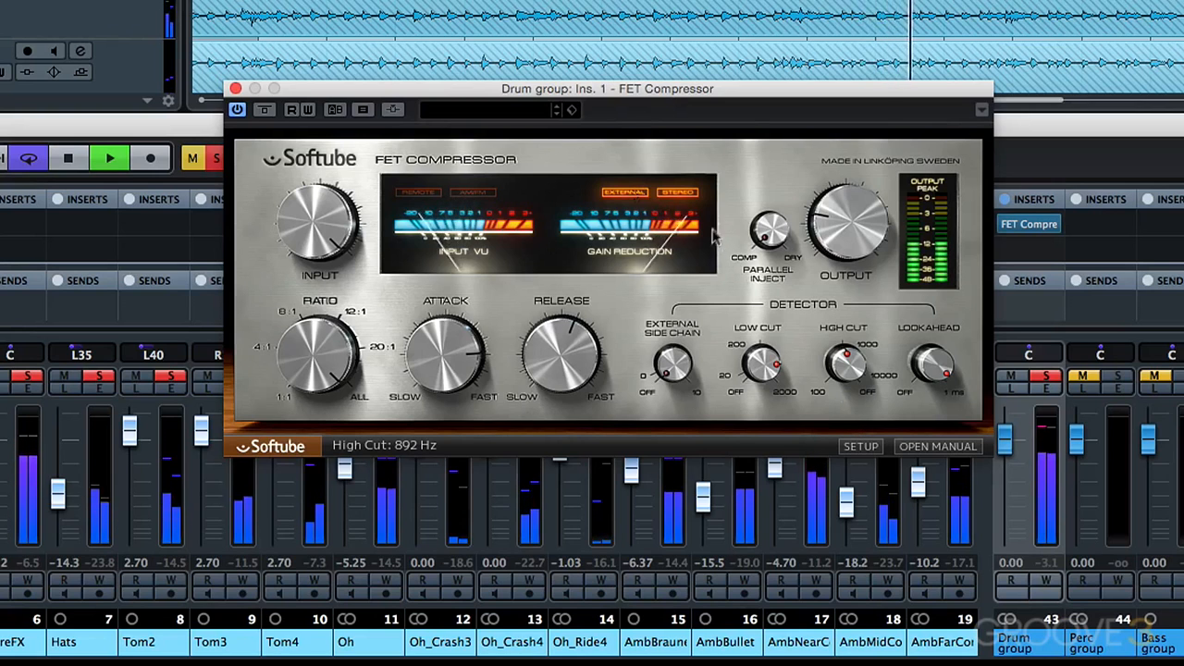
drag(770, 235, 787, 163)
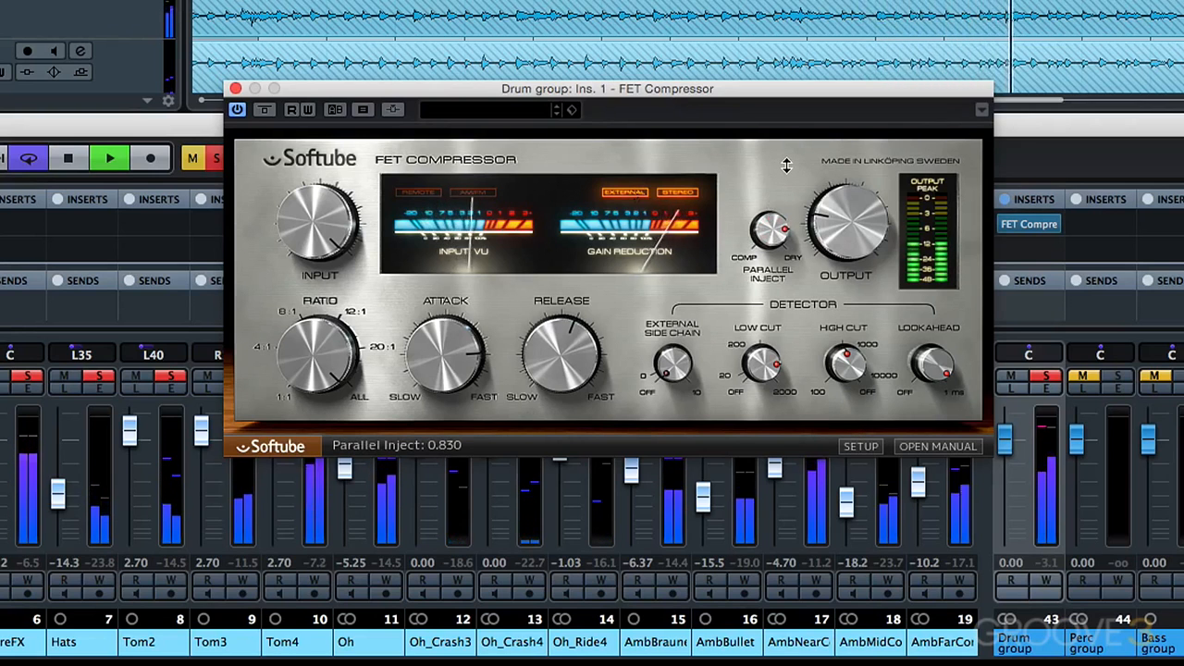
Compare the Drum group's sound repeatedly with the FET Compressor bypassed and active, checking its output level, and stop playback
click(267, 109)
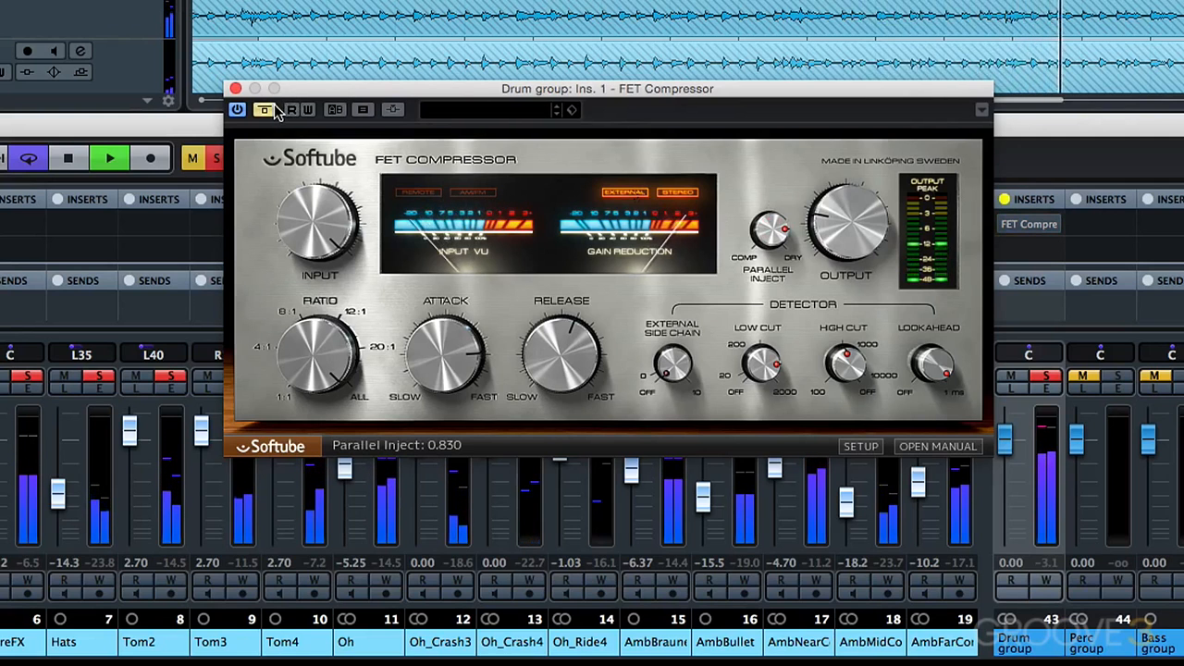
click(267, 109)
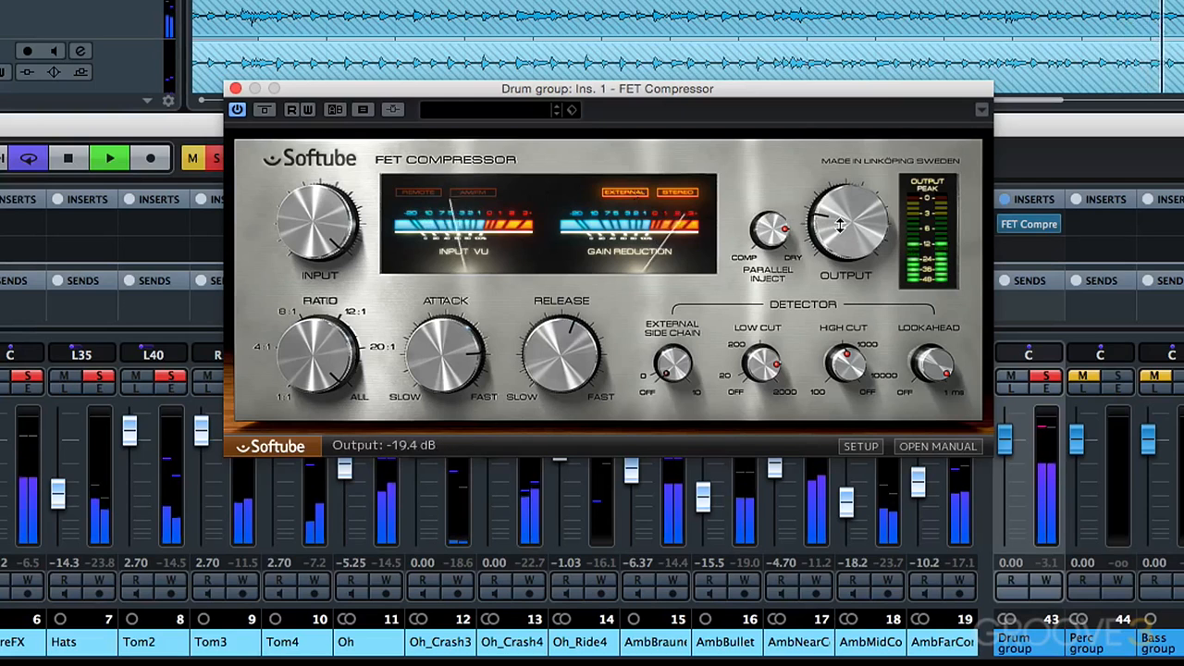
click(267, 110)
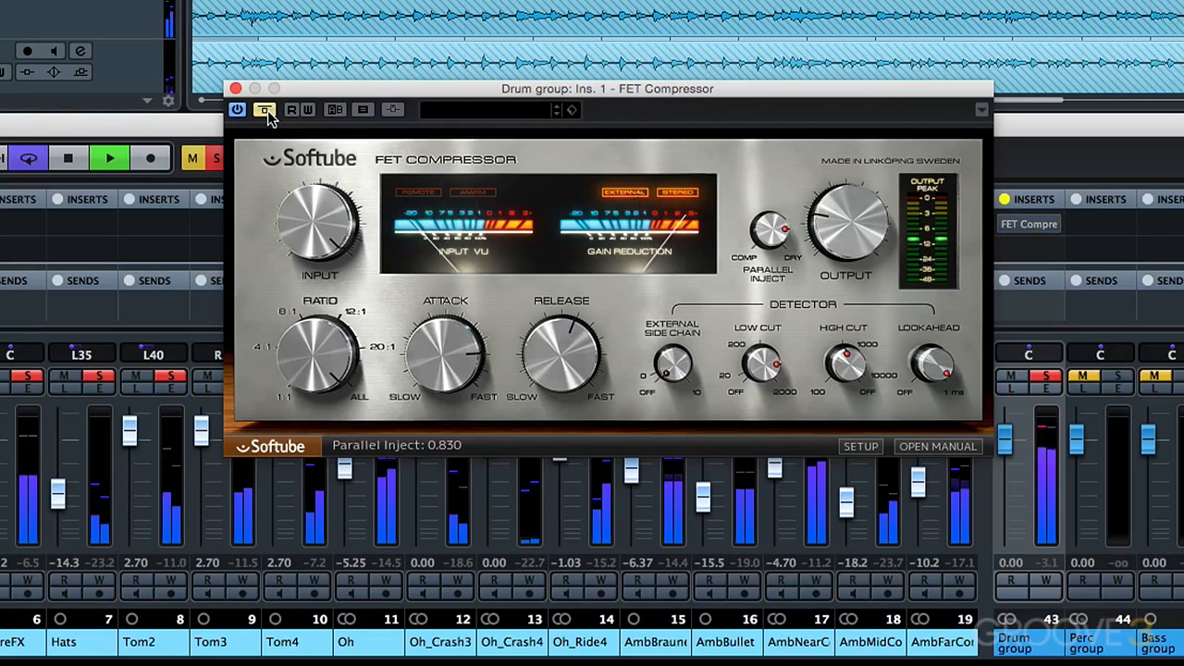
click(267, 110)
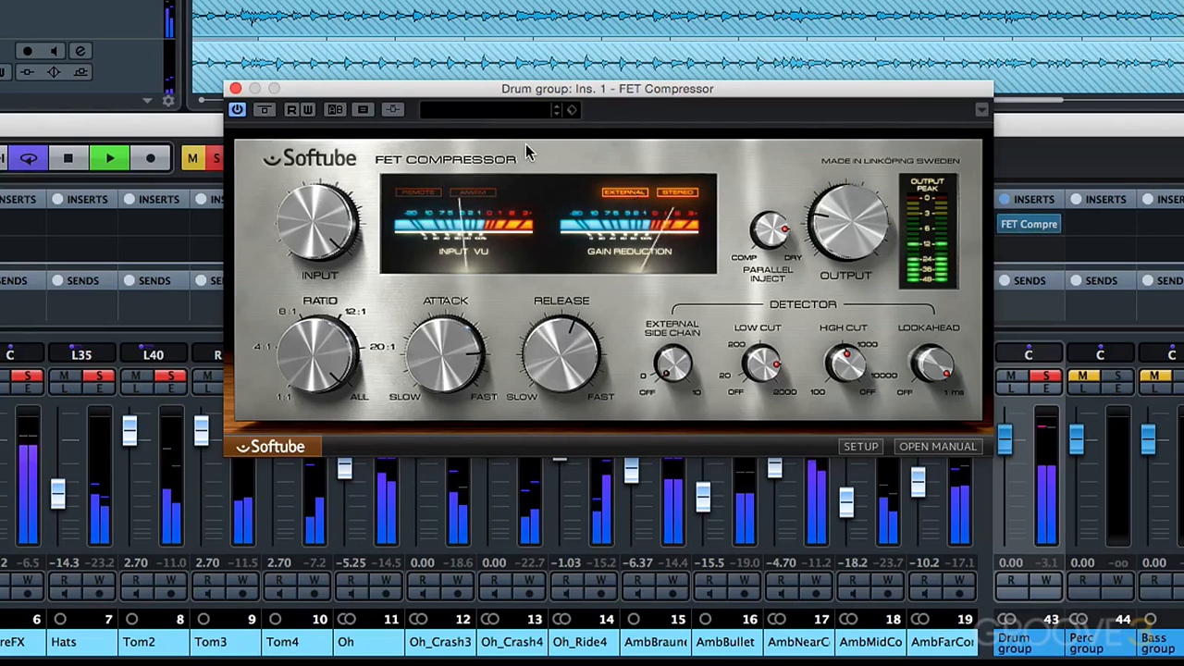
drag(848, 222, 847, 222)
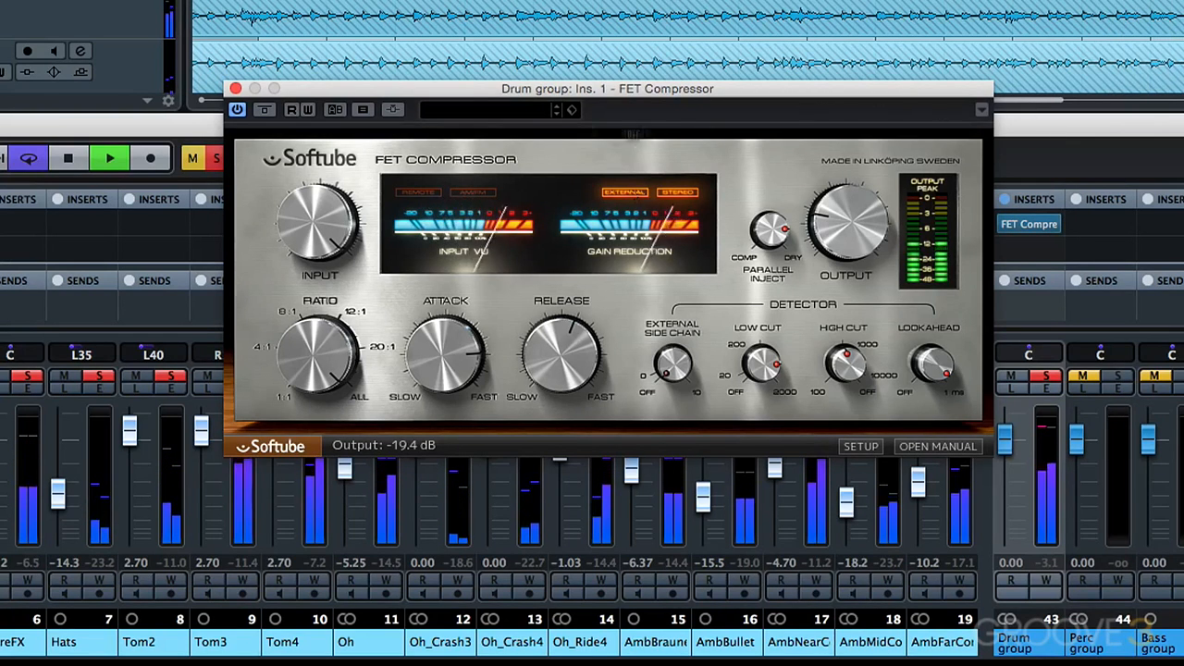
click(271, 113)
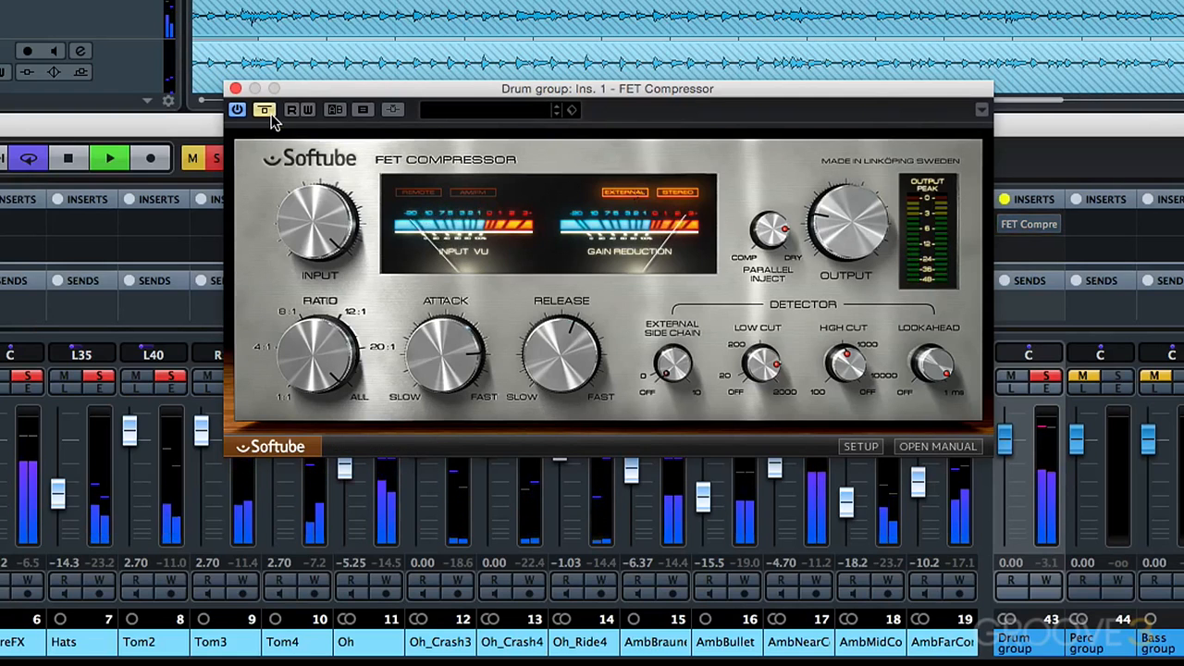
click(271, 113)
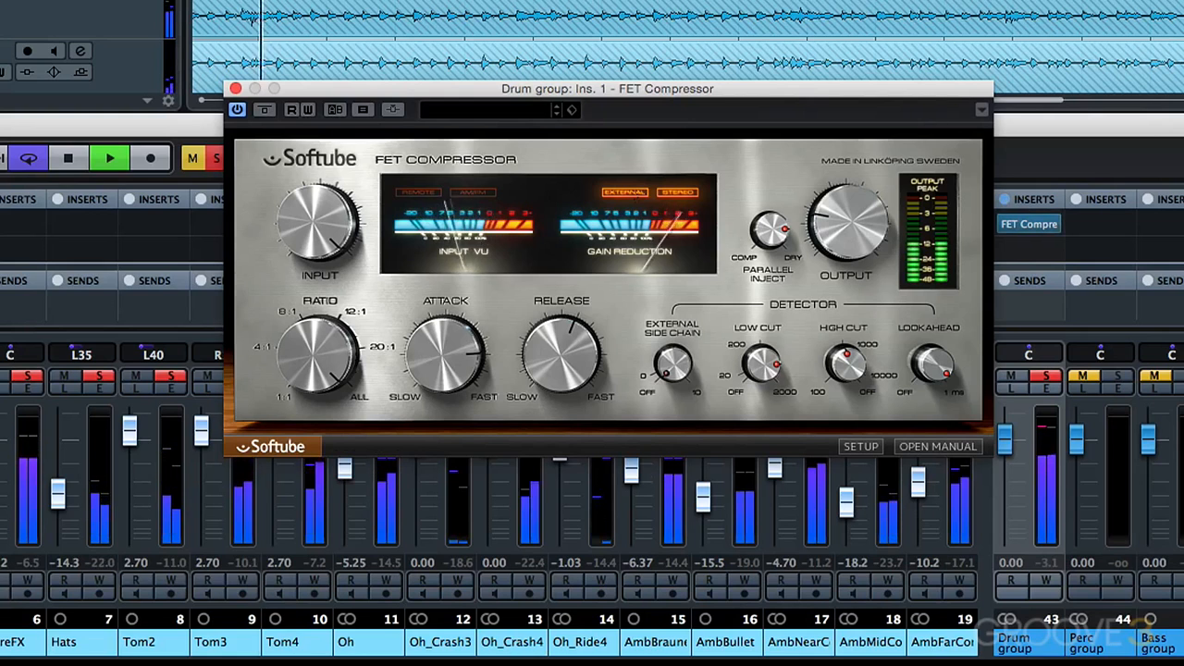
key(space)
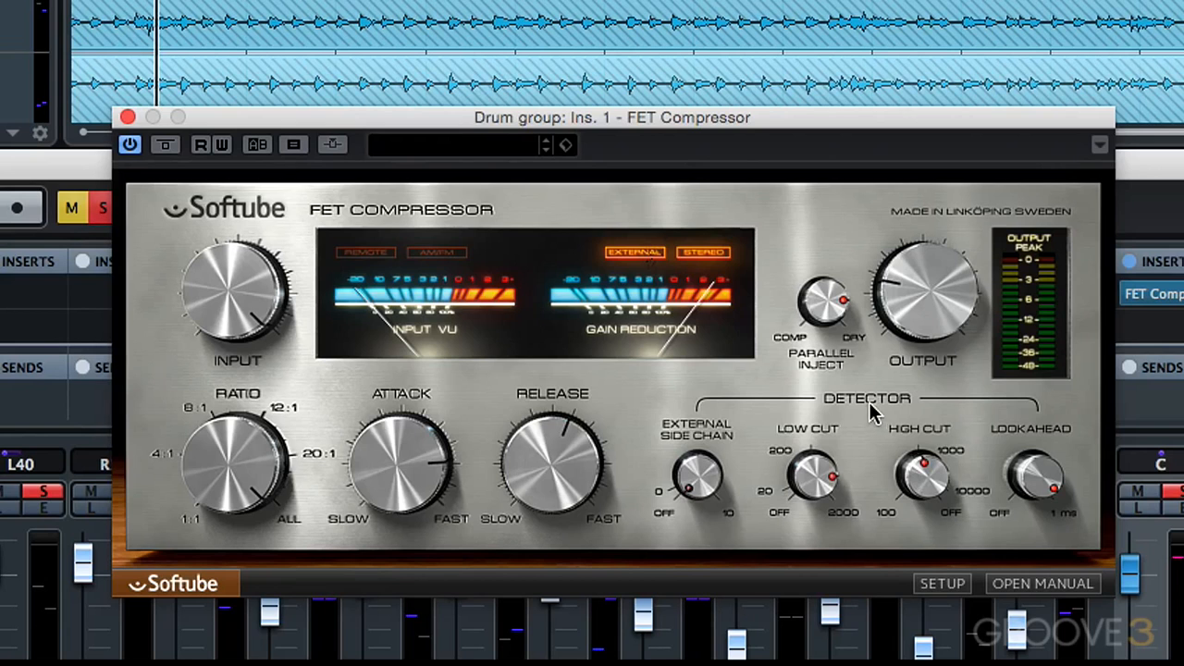
Close the compressor window and play the drum mix, comparing it with all channels' inserts bypassed and active before stopping playback
mouse_move(825, 325)
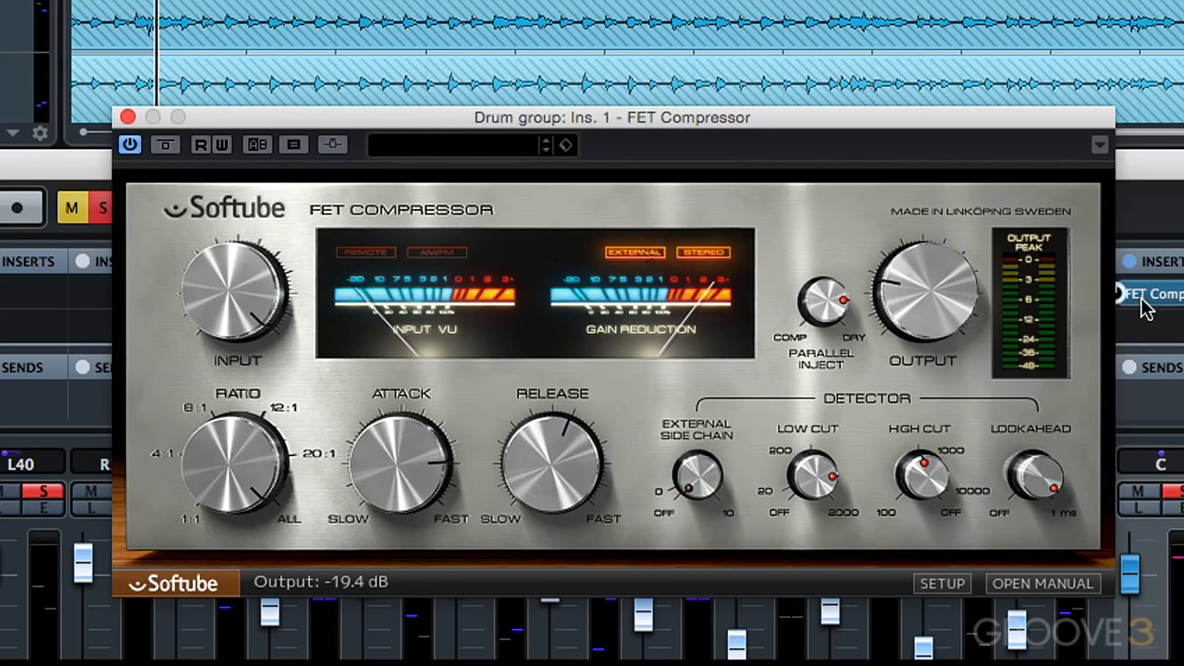
click(1147, 297)
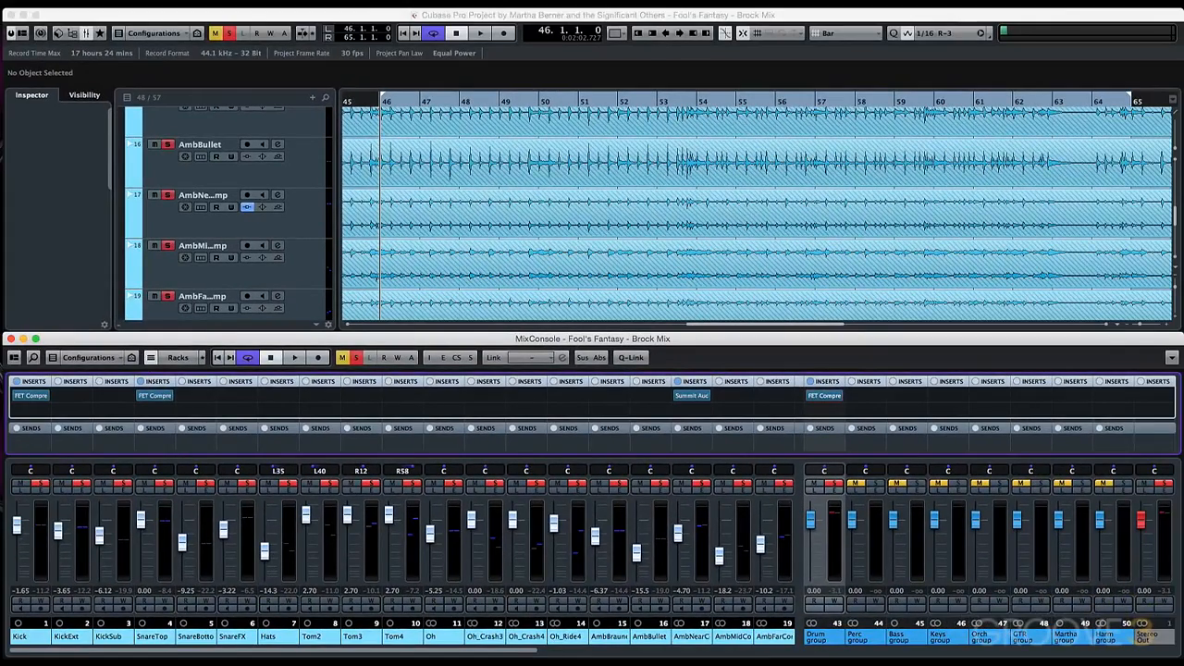
key(space)
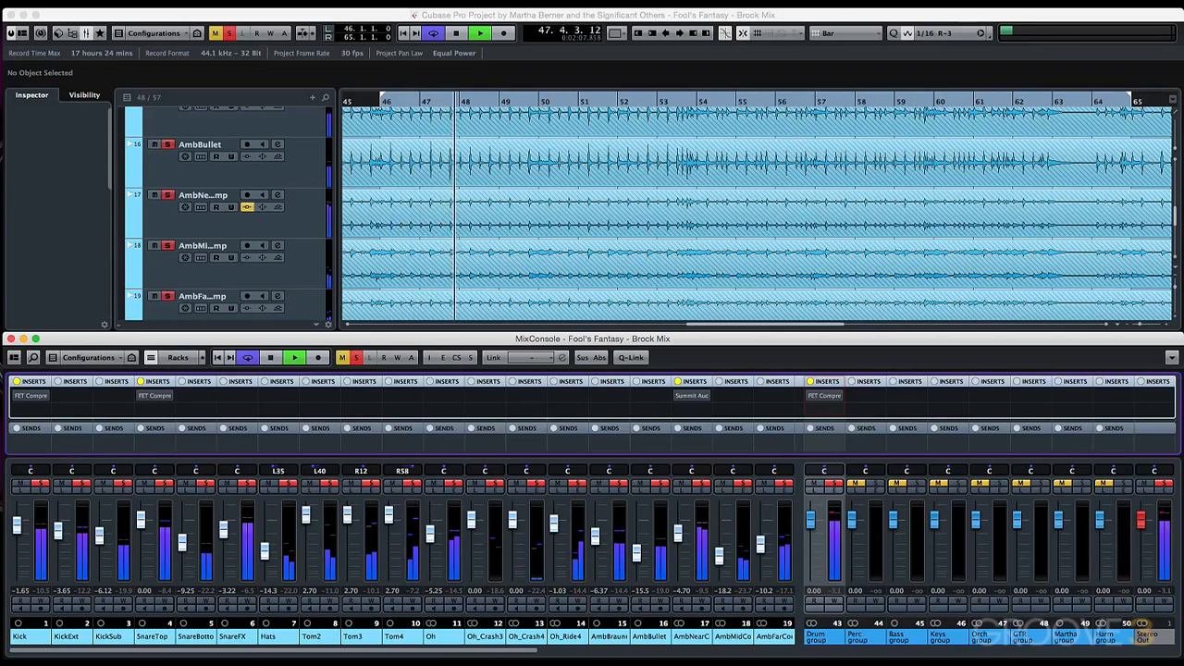
key(b)
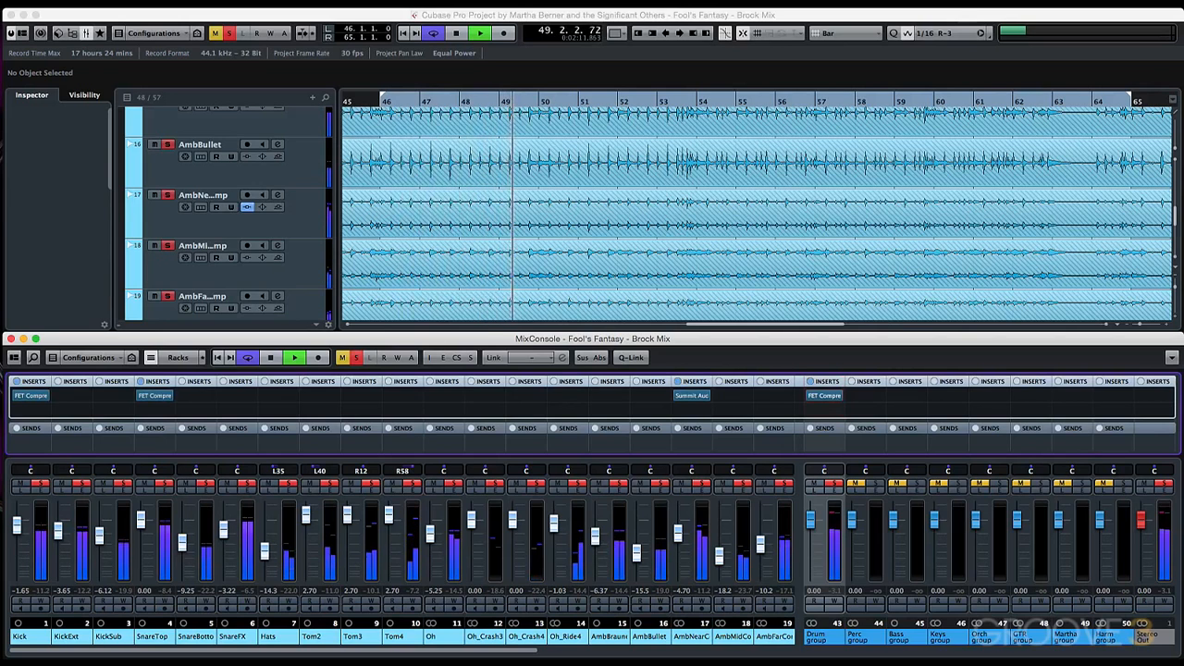
key(b)
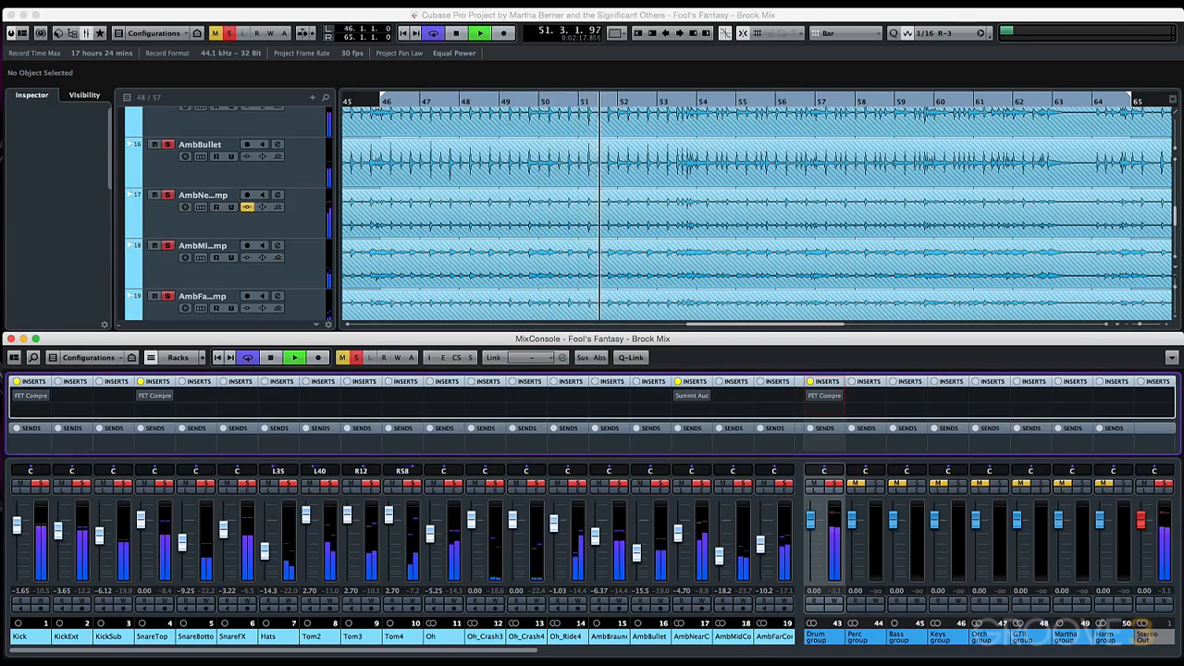
key(b)
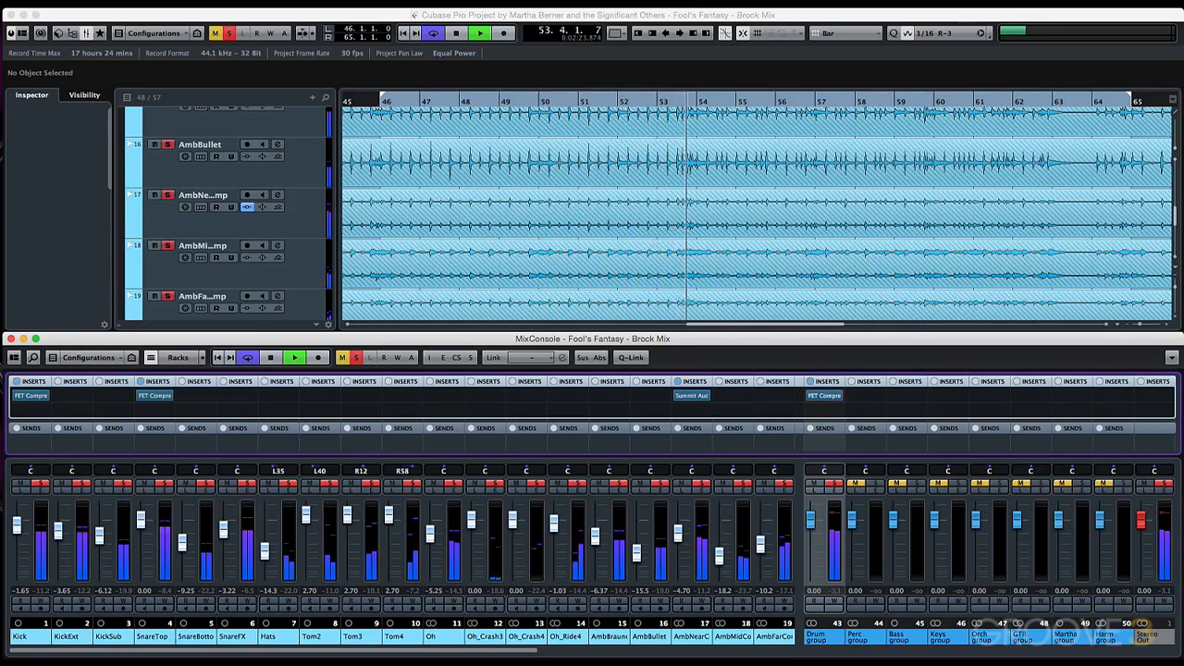
key(b)
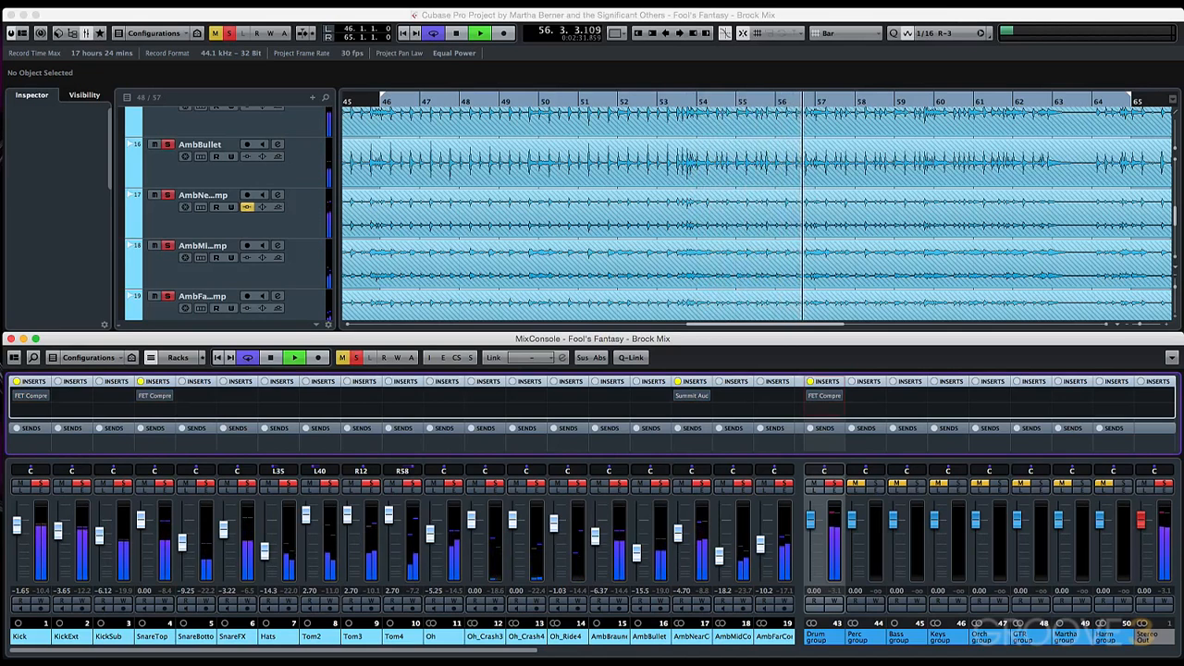
key(b)
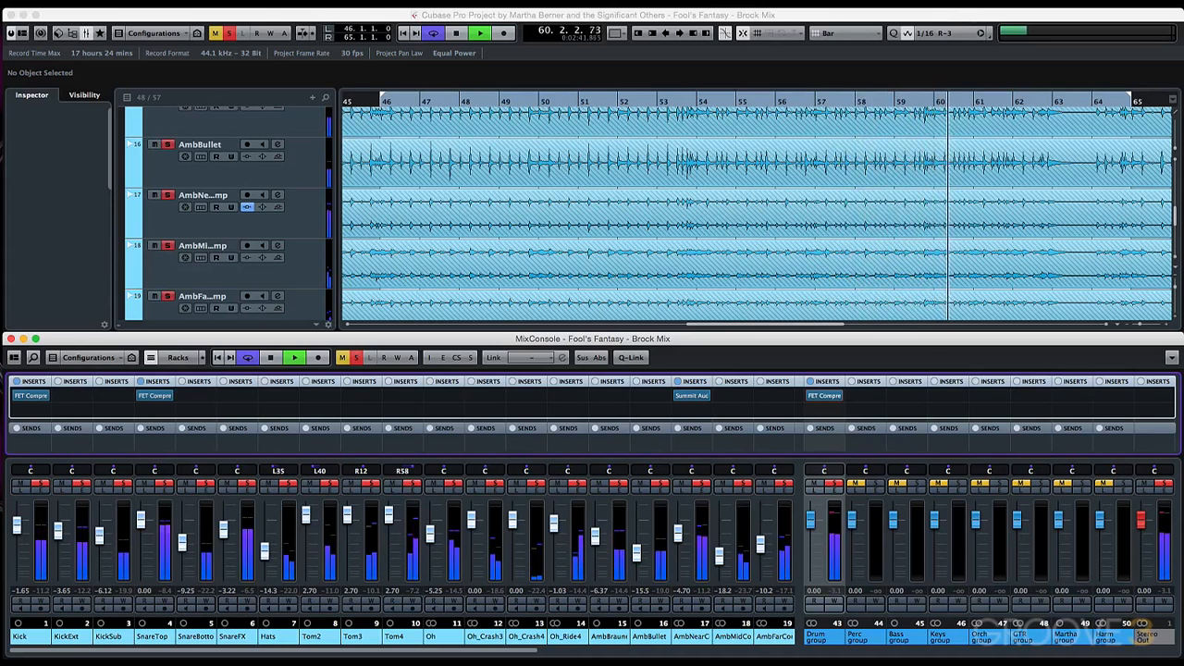
key(super+alt+Return)
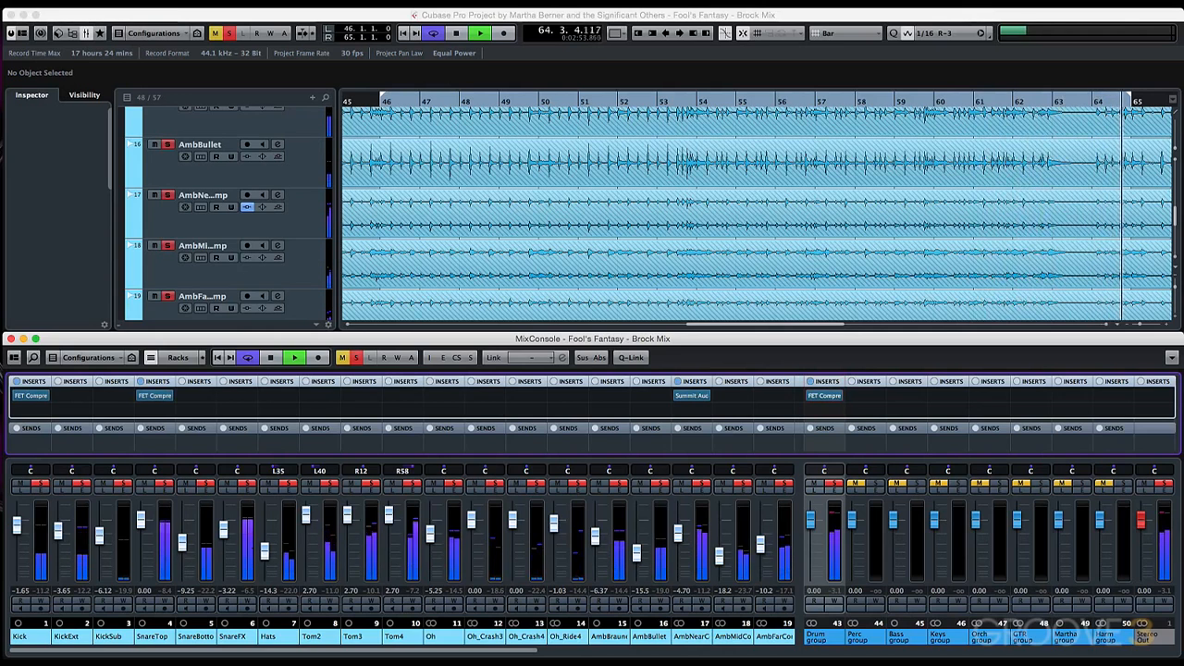
key(space)
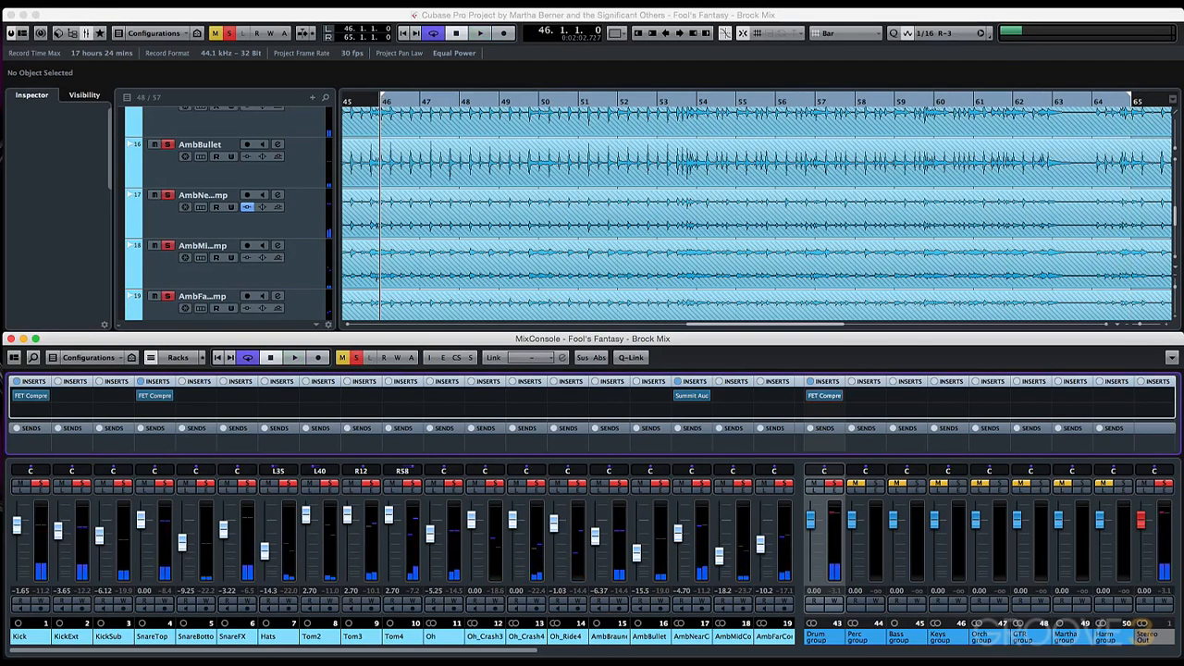